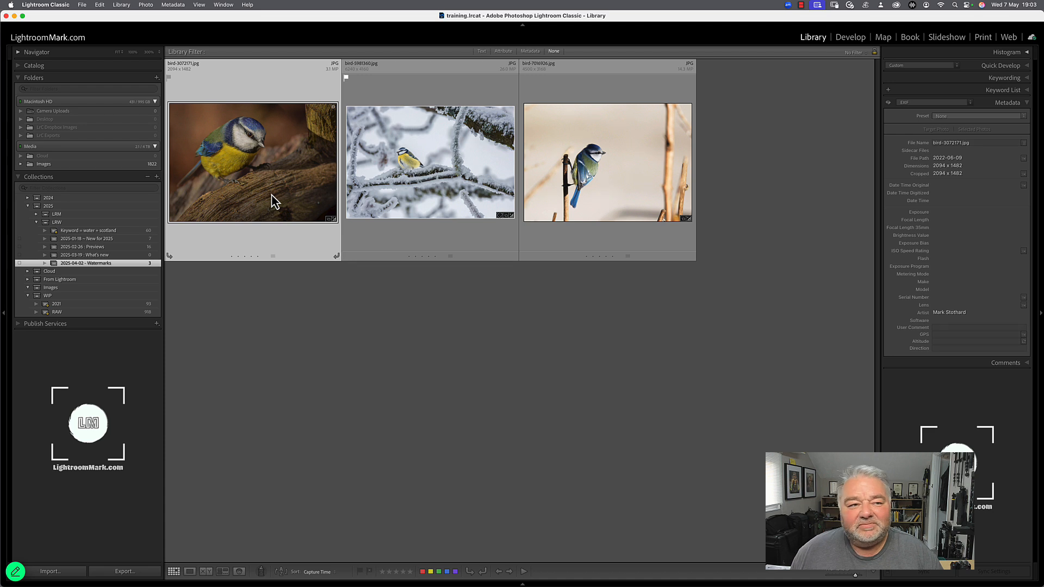
# Open the export settings for the selected bird photo, set the destination to Hard Drive and turn off Put in Subfolder
pyautogui.click(82, 7)
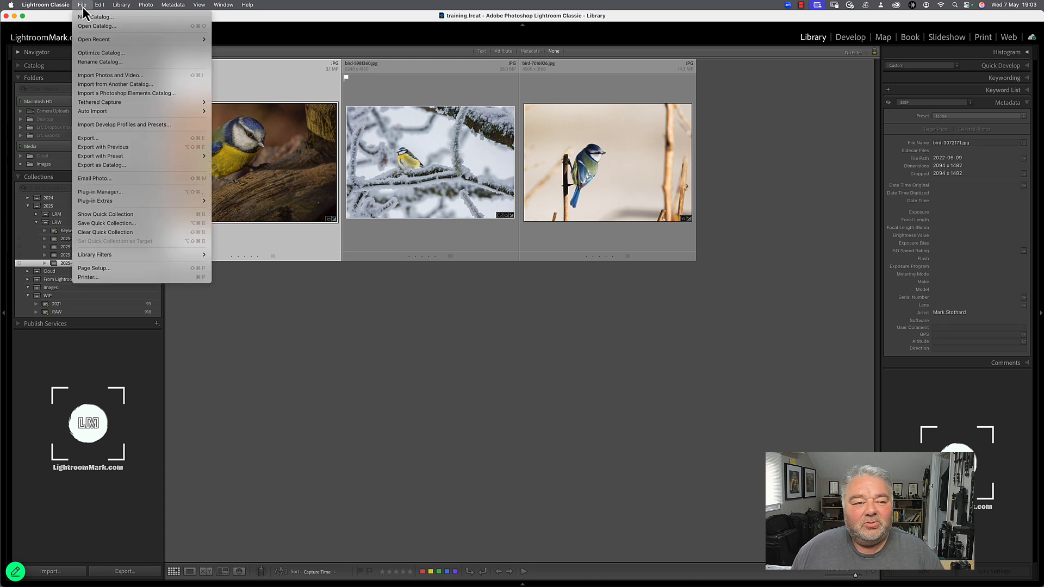
pyautogui.click(103, 139)
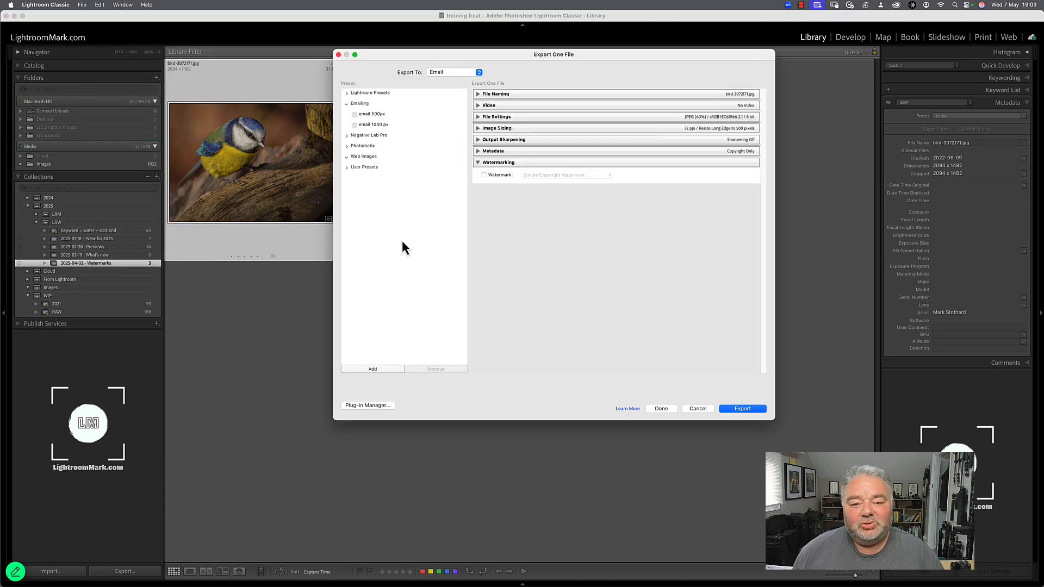
pyautogui.click(445, 73)
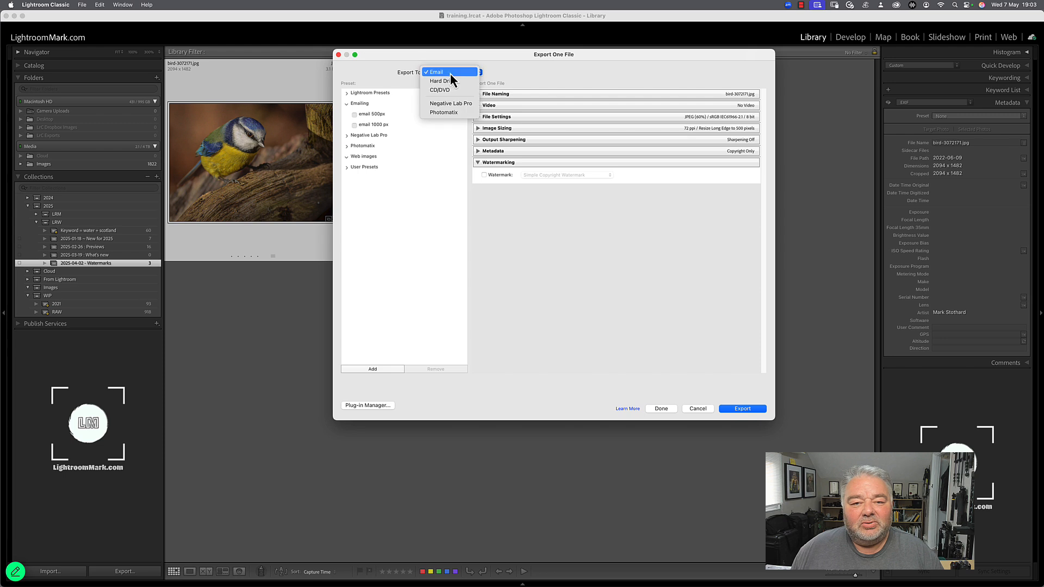
pyautogui.click(455, 88)
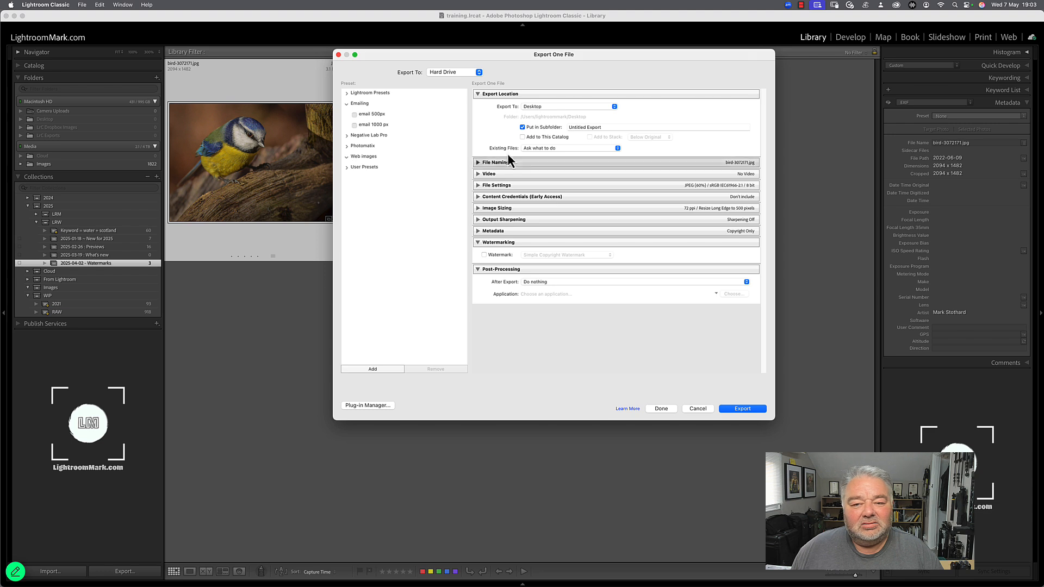
pyautogui.click(546, 128)
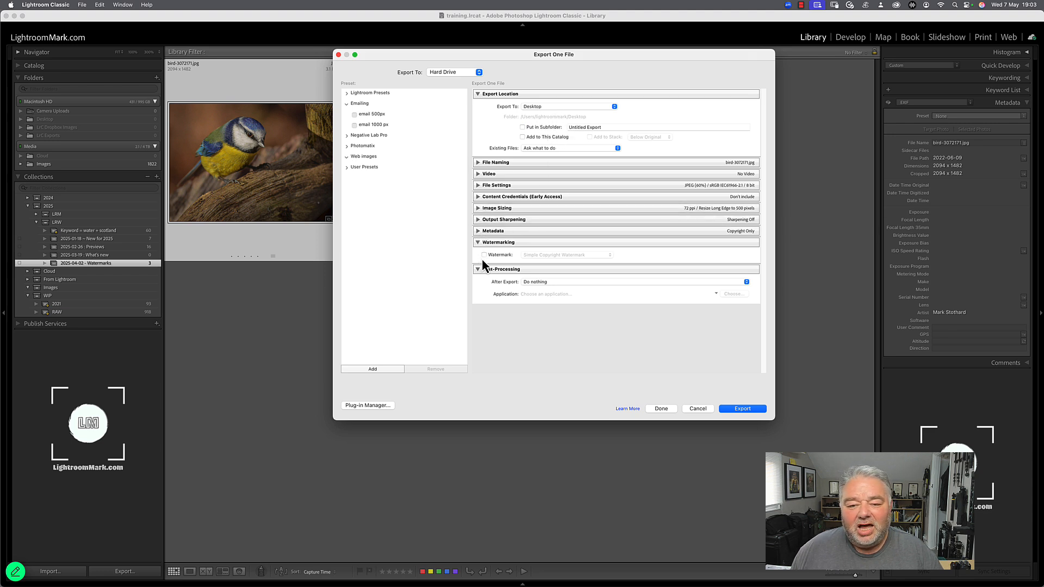
# Set the long edge size to 1000 pixels in the image sizing options and export the photo
pyautogui.click(477, 208)
pyautogui.doubleClick(564, 233)
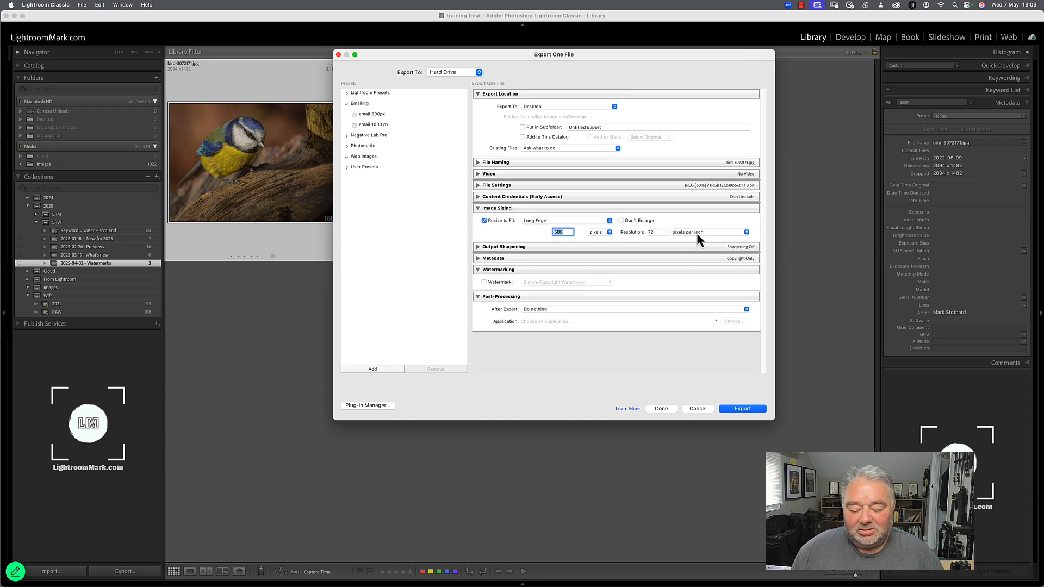
pyautogui.write('1000')
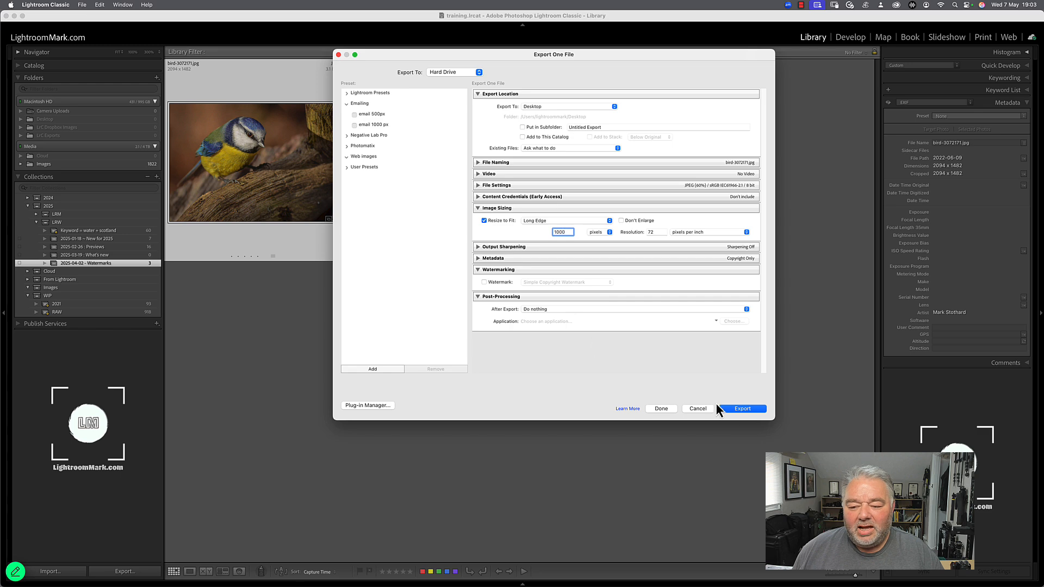
pyautogui.click(727, 409)
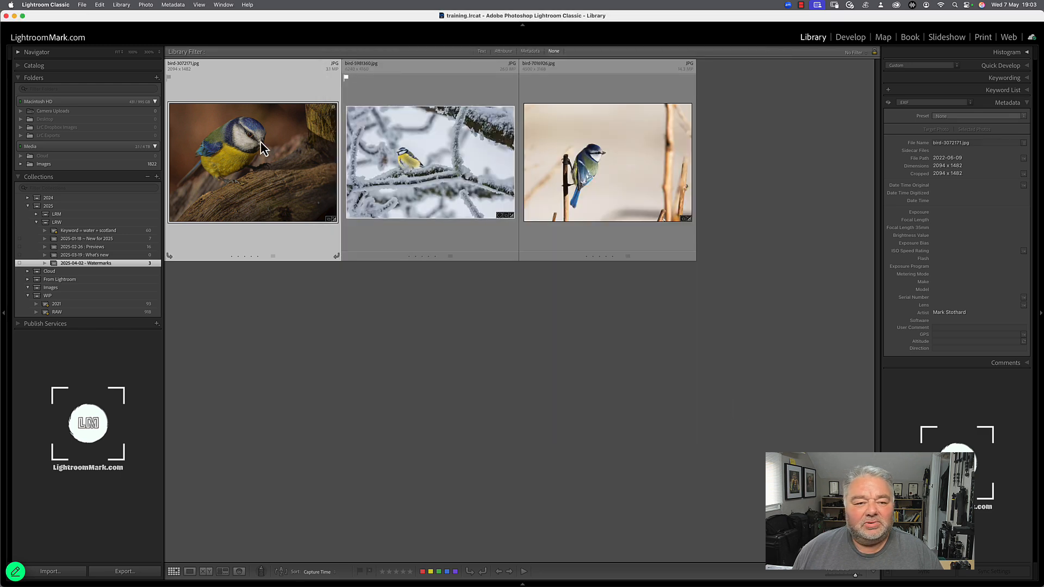
# Minimize Lightroom Classic and move the exported bird-3072171.jpg to an empty area of the desktop
pyautogui.hotkey('shift', 'Tab')
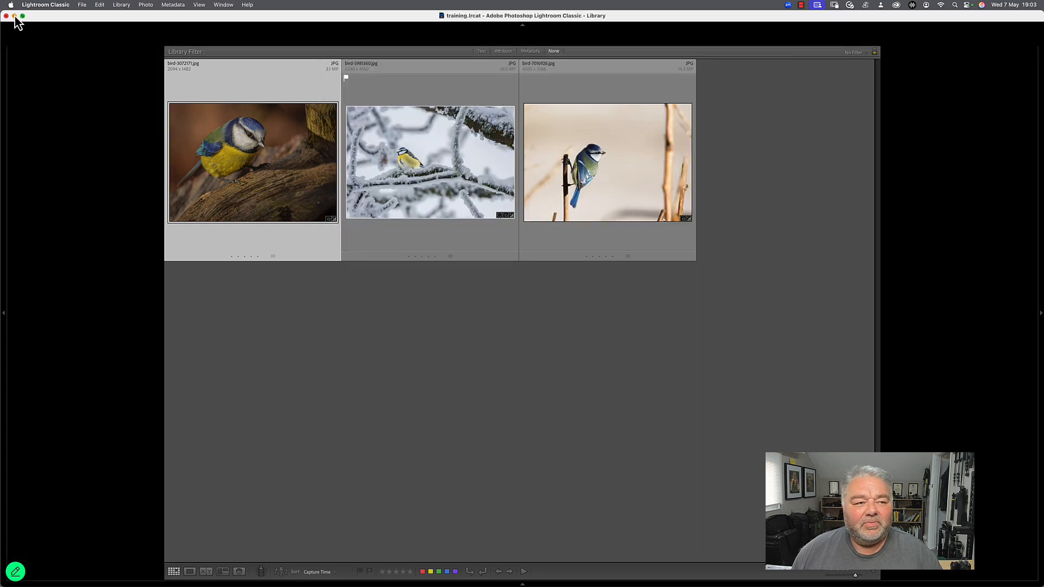
pyautogui.click(14, 16)
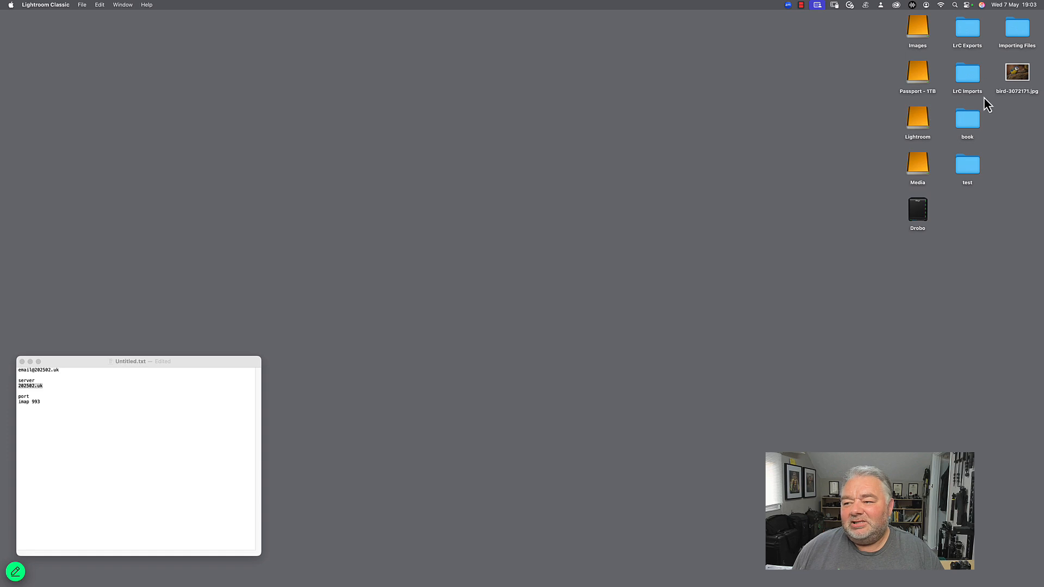
pyautogui.moveTo(1016, 76); pyautogui.dragTo(620, 121)
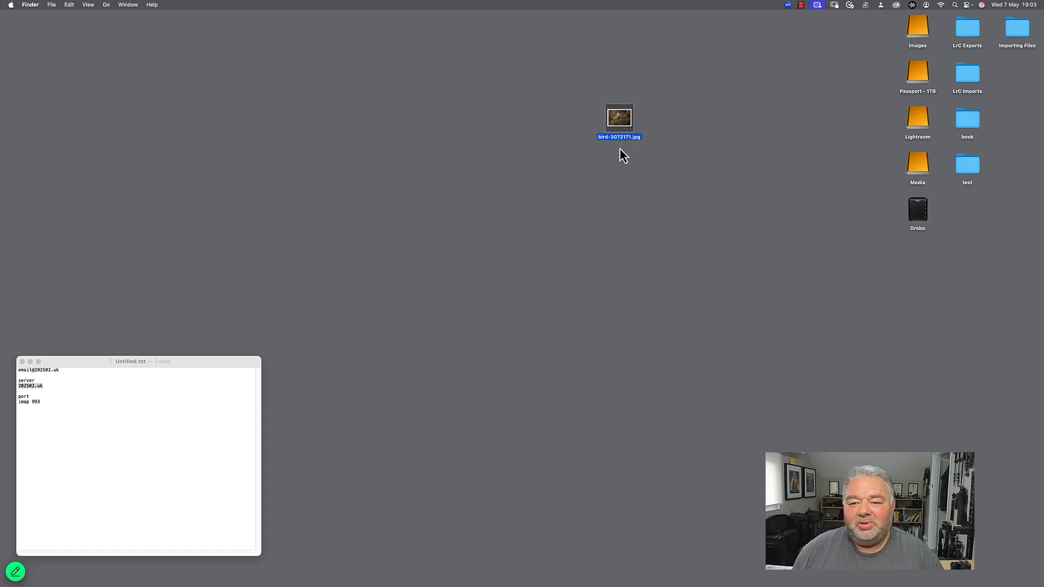
# Switch to Gmail in Chrome, start a new message and fill in the recipient's e-mail address
pyautogui.moveTo(454, 585)
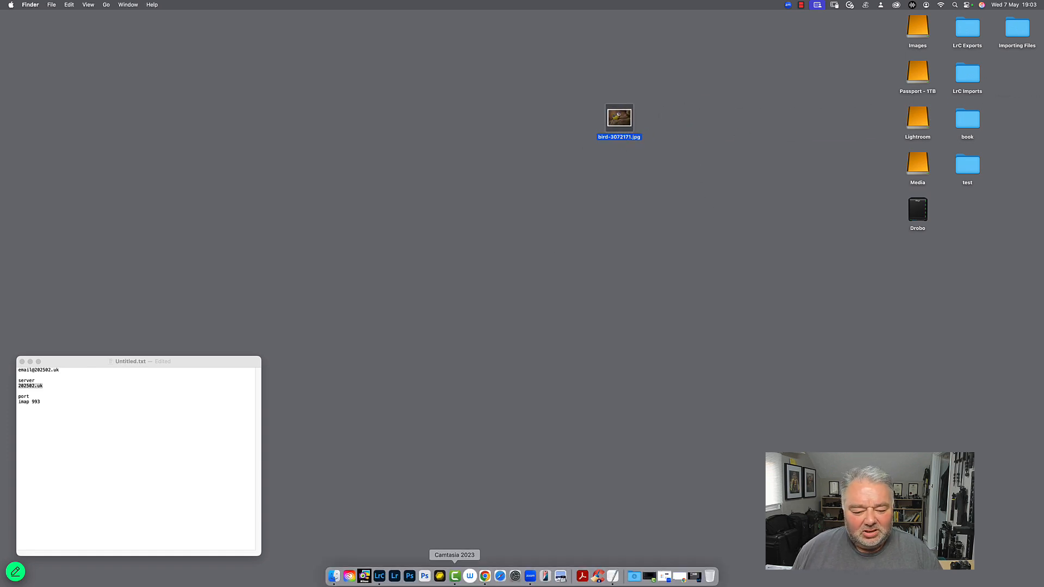
pyautogui.click(485, 577)
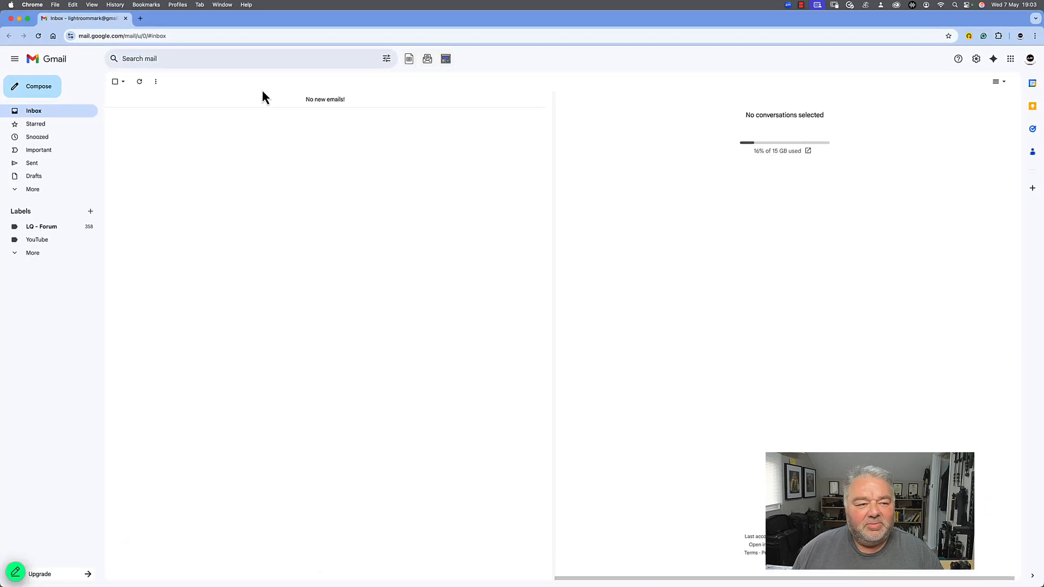
pyautogui.click(43, 93)
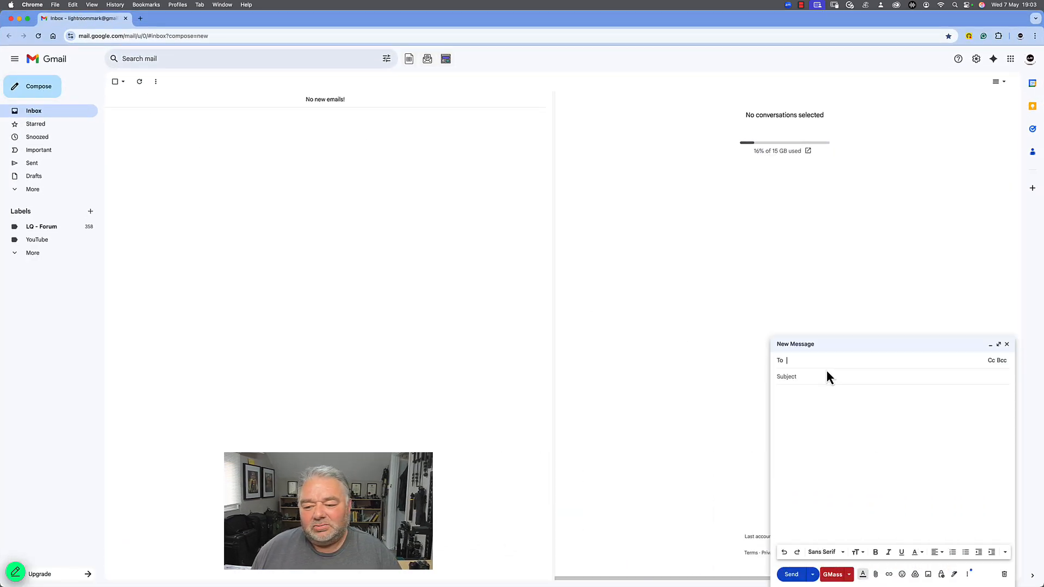
pyautogui.write('lig')
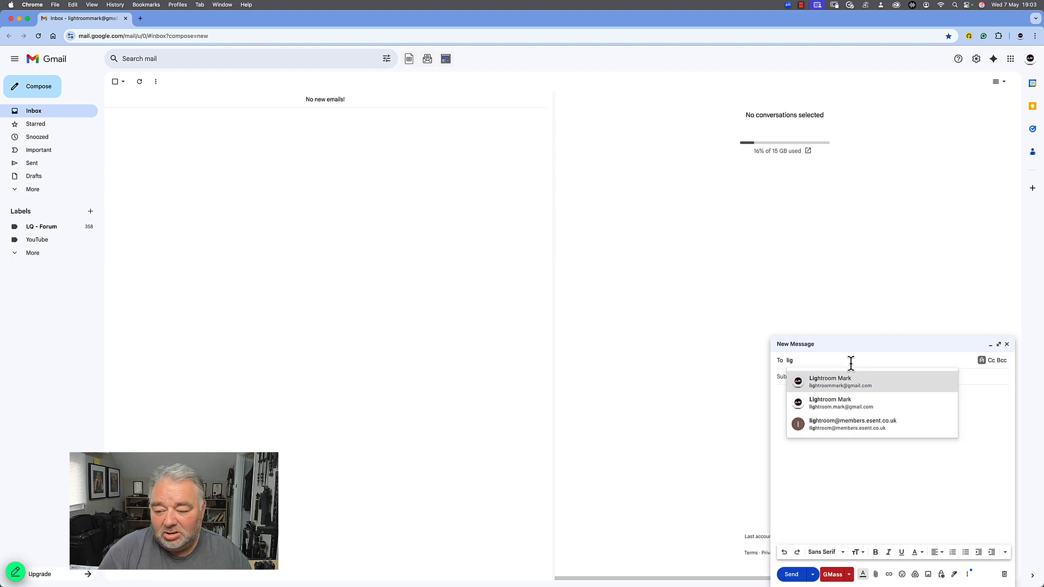
pyautogui.press('Return')
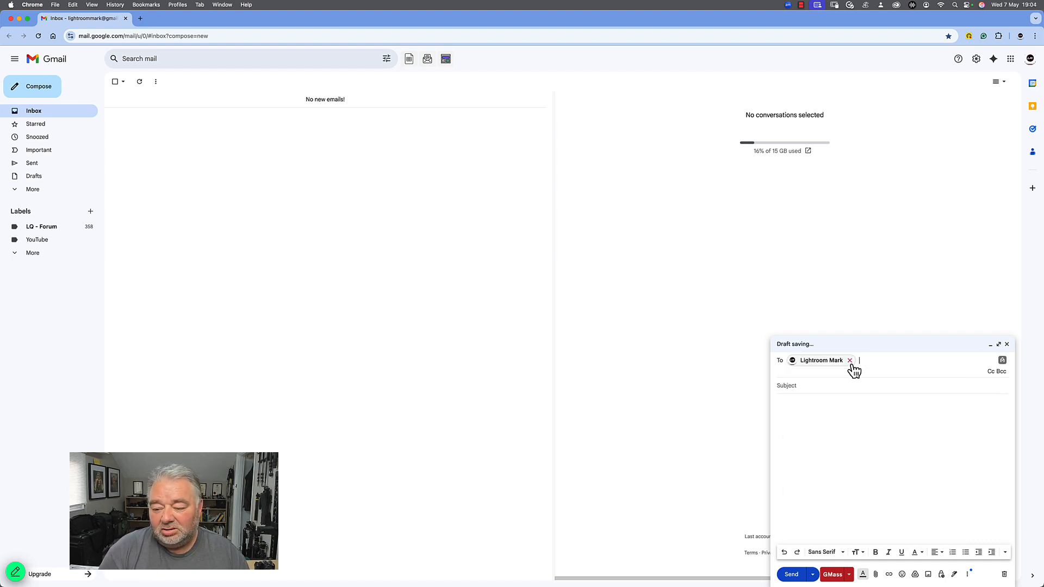
# Enter the subject "Bird" and write the message "here the phone", signed with "M" after a blank line
pyautogui.click(827, 386)
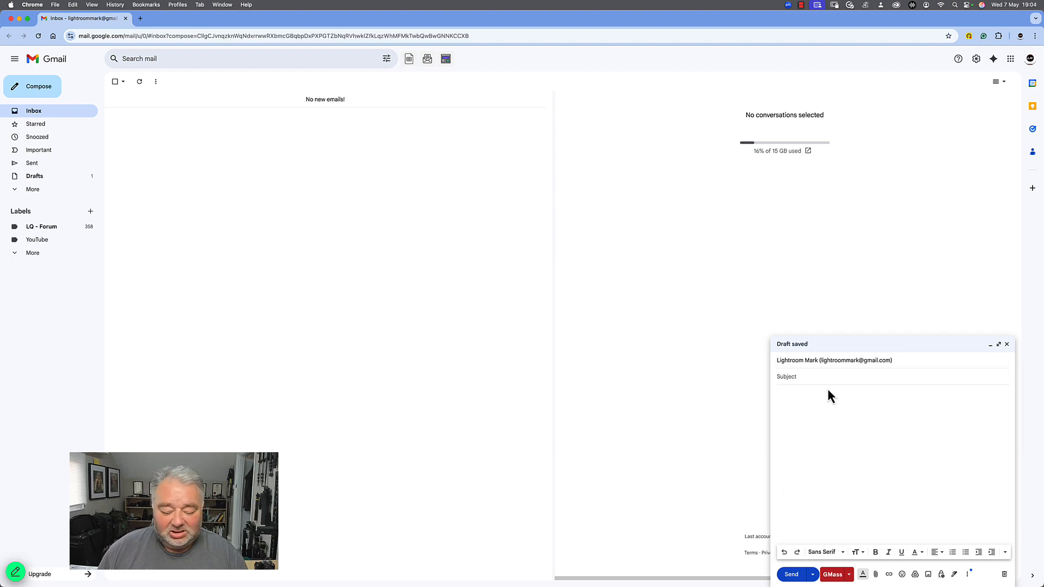
pyautogui.write('Bird')
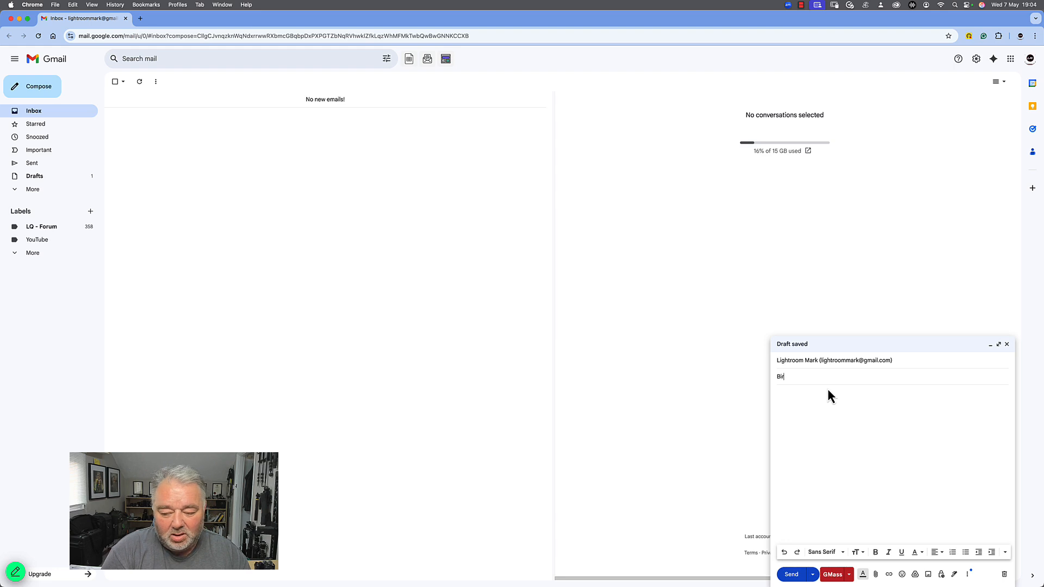
pyautogui.press('Tab')
pyautogui.write('here ')
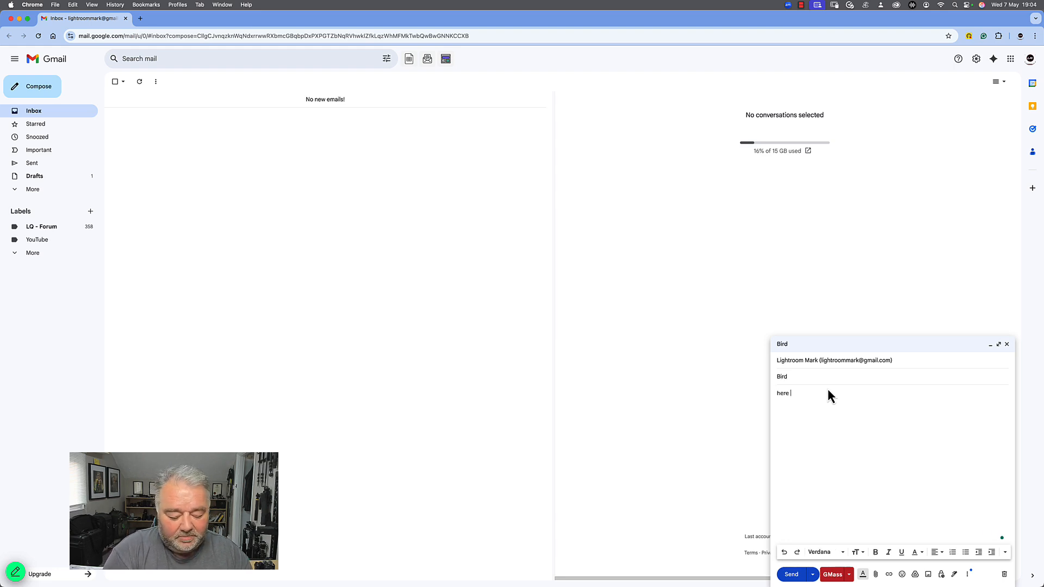
pyautogui.write('the phone')
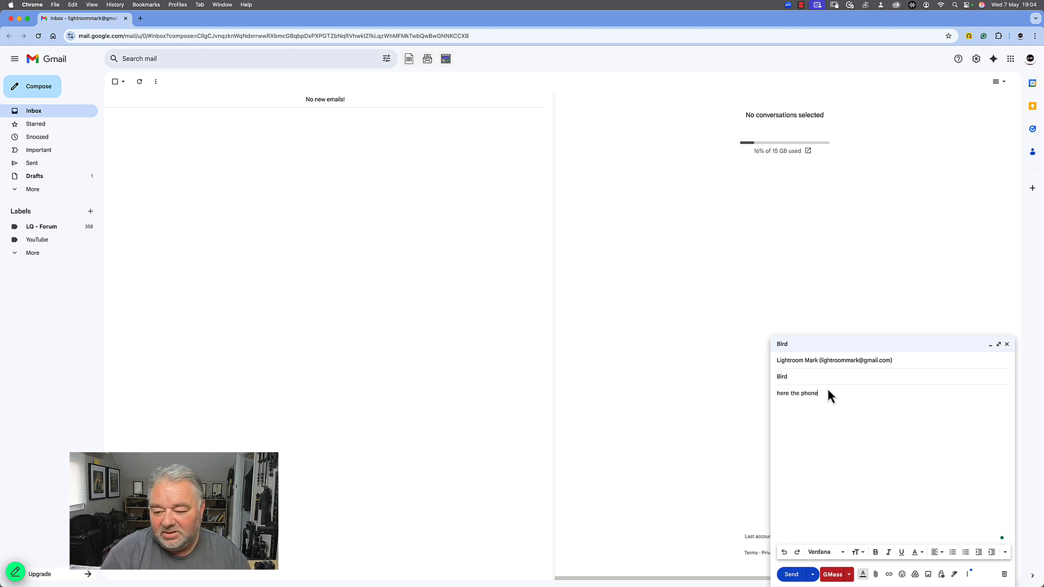
pyautogui.press('Return')
pyautogui.press('Return')
pyautogui.write('M')
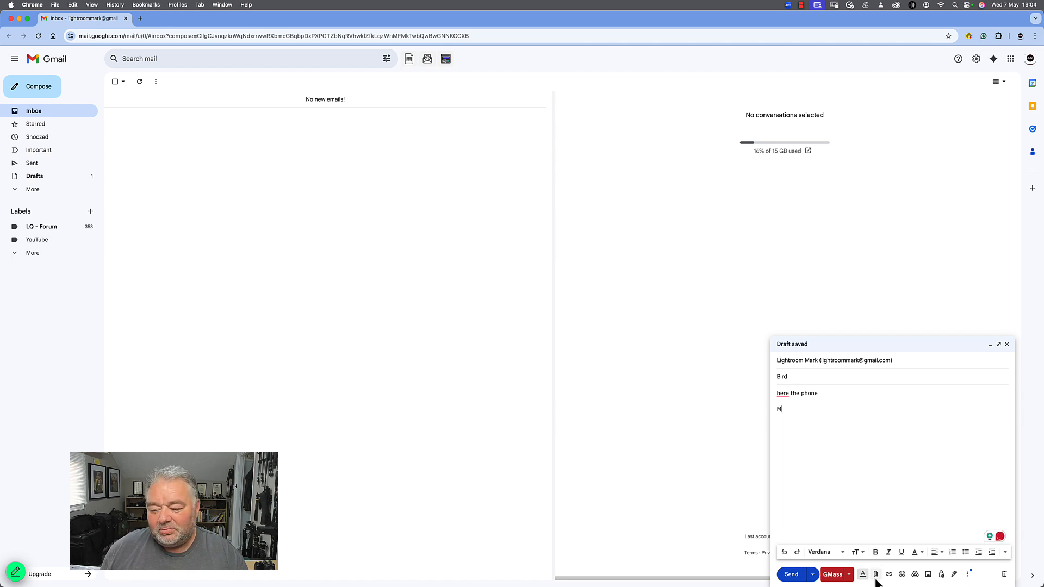
# Attach bird-3072171.jpg from the Desktop to the message and send it
pyautogui.click(876, 577)
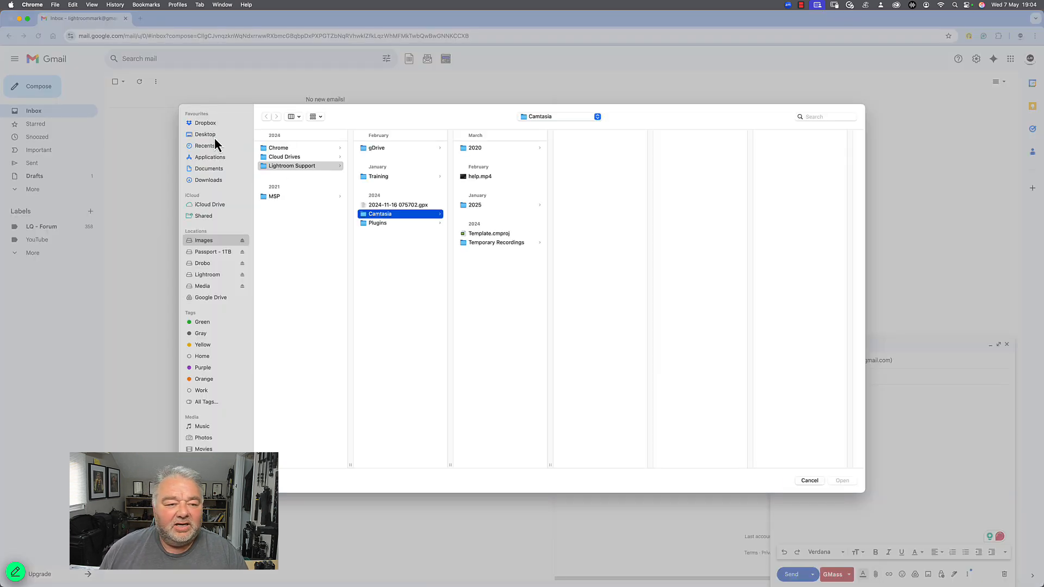
pyautogui.click(213, 138)
pyautogui.click(299, 150)
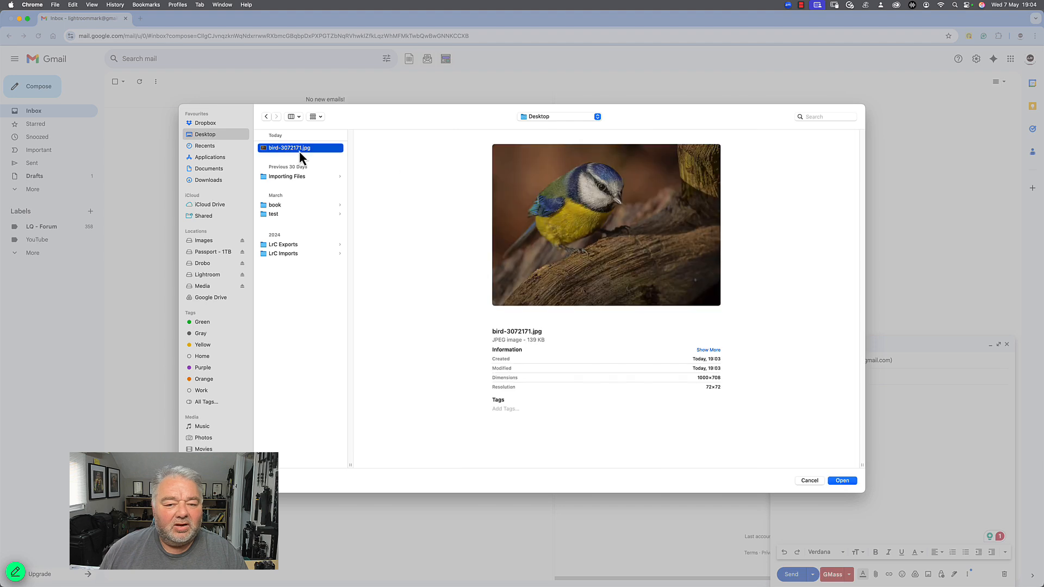
pyautogui.click(843, 481)
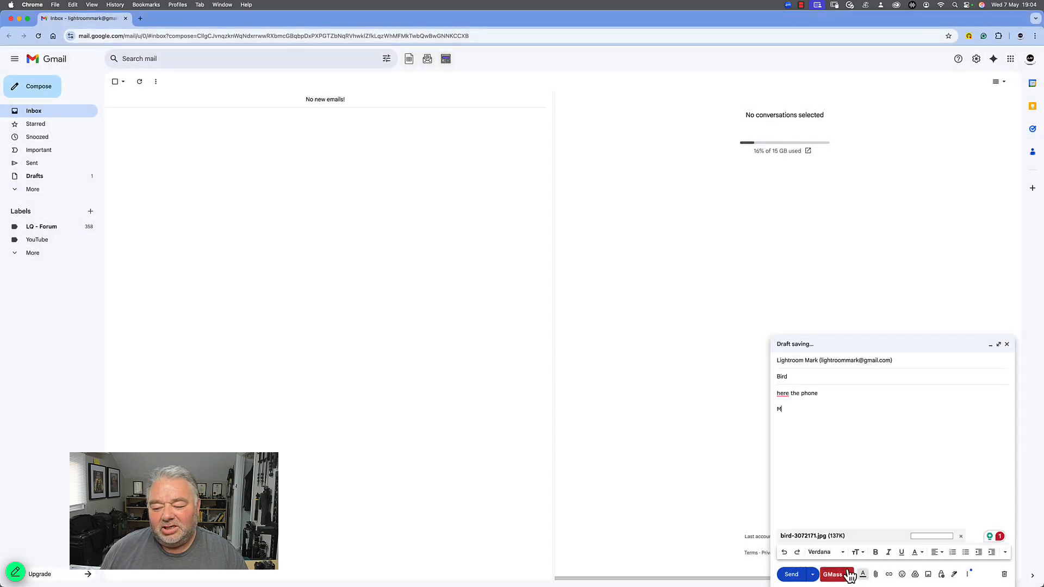
pyautogui.click(793, 576)
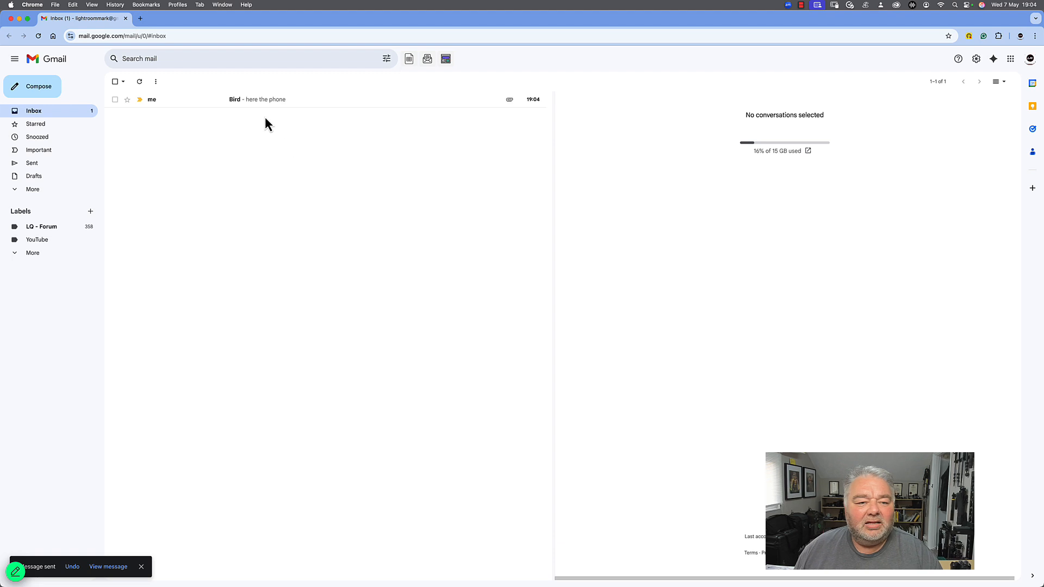
# View the received "Bird" email with its attachment, delete it and minimize the browser
pyautogui.click(277, 105)
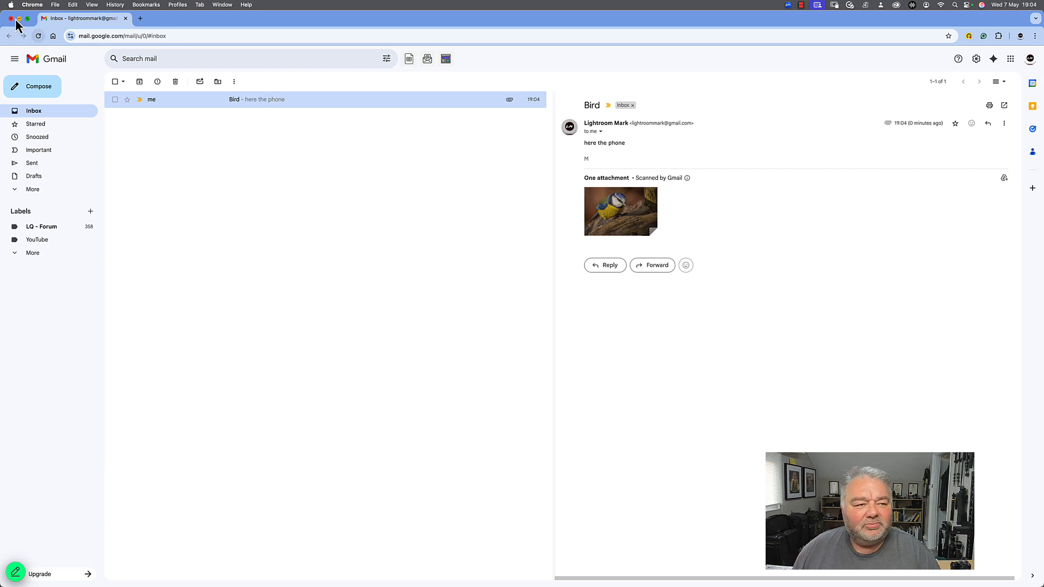
pyautogui.click(174, 82)
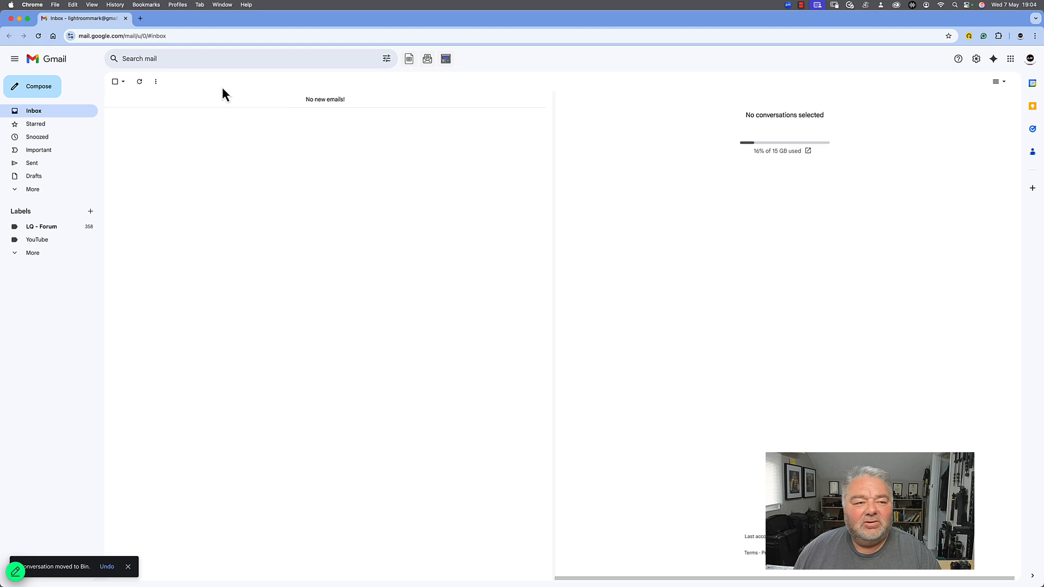
pyautogui.click(19, 19)
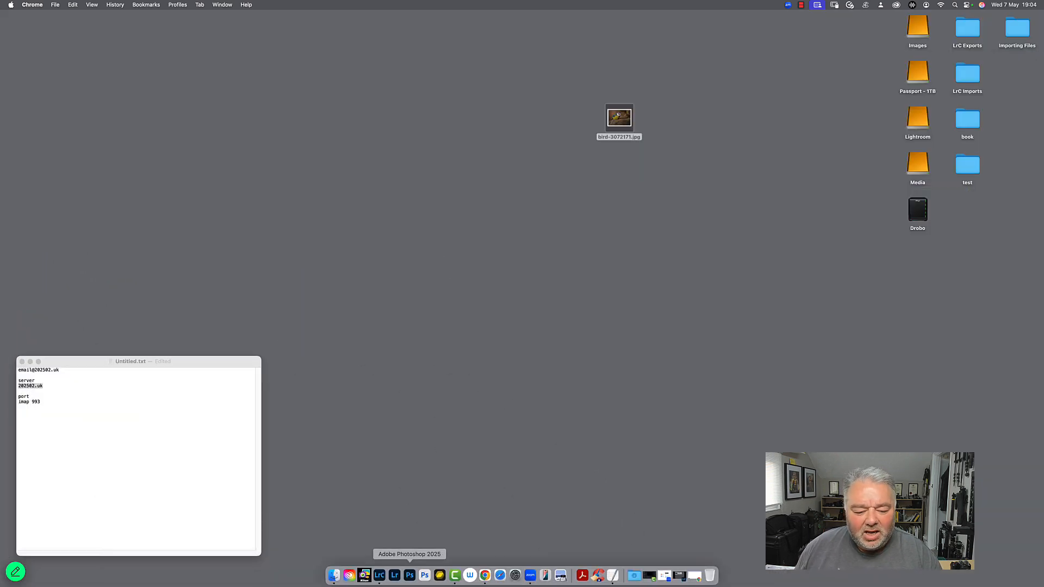
# Switch back to Lightroom Classic, deselect the photos and open the export settings for all three images
pyautogui.click(379, 575)
pyautogui.click(407, 302)
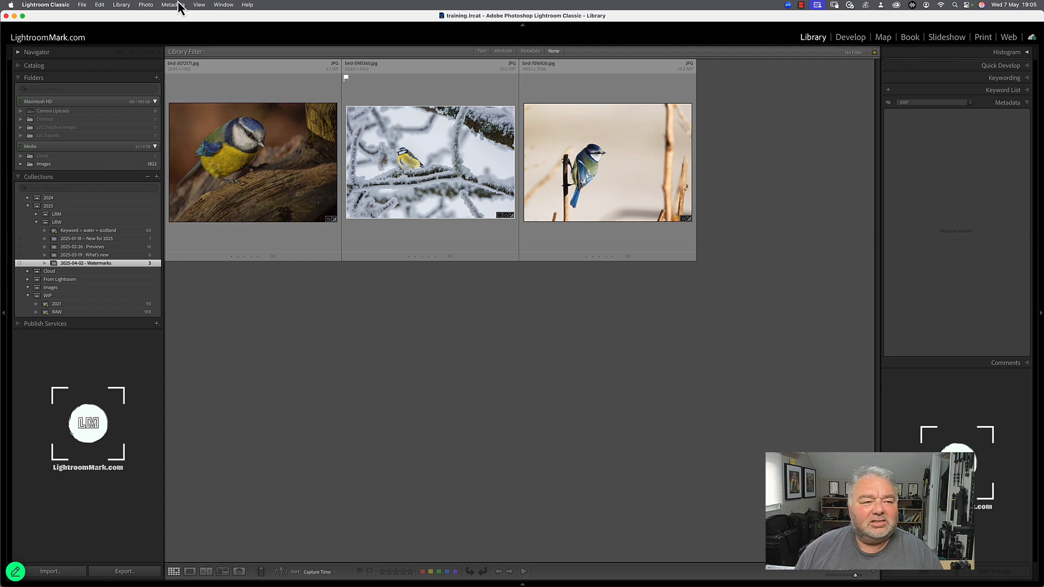
pyautogui.click(58, 5)
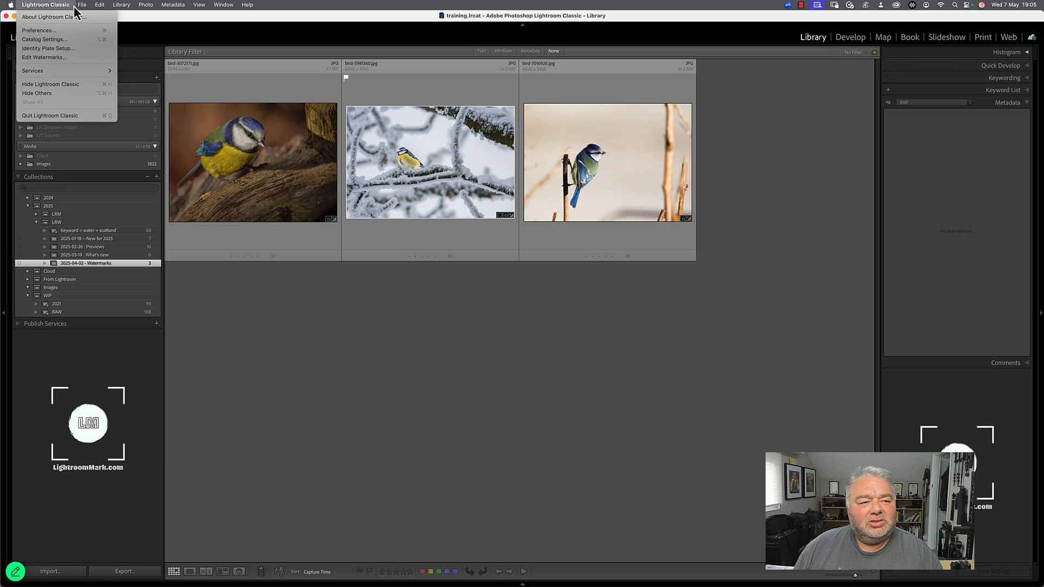
pyautogui.moveTo(81, 5)
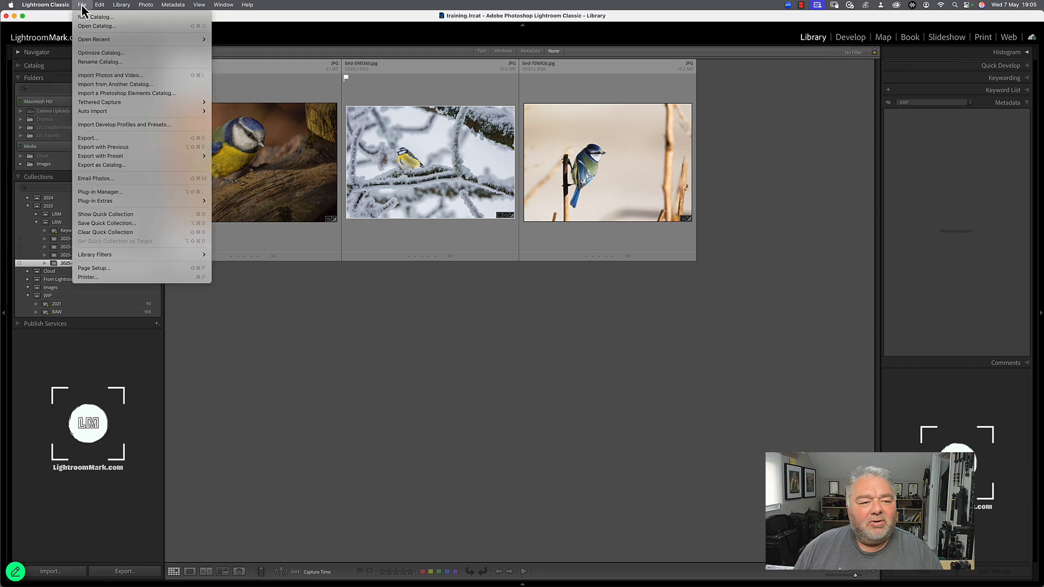
pyautogui.click(99, 141)
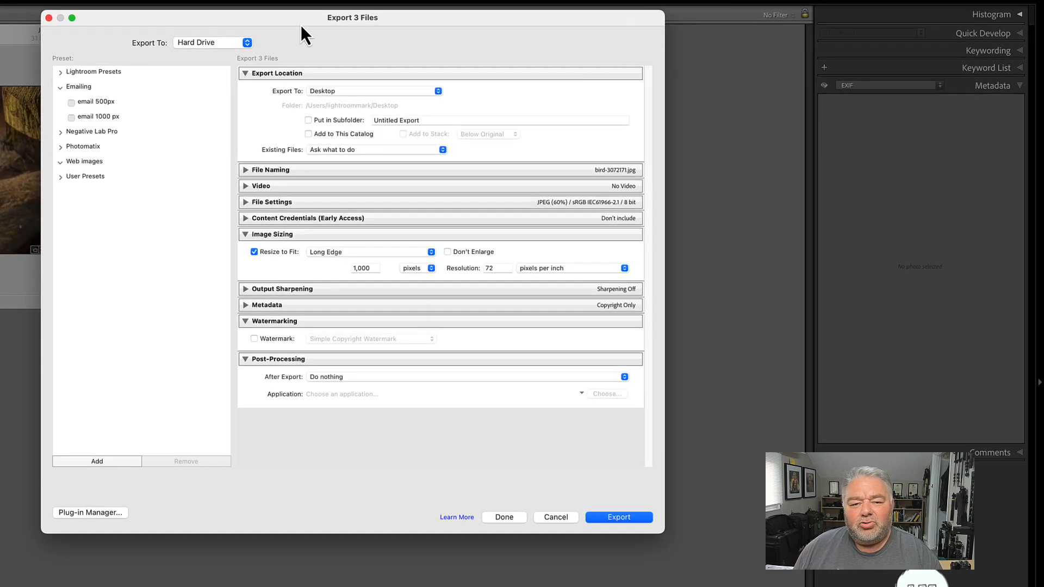
# Set the export destination to Email and check the File Naming options
pyautogui.moveTo(301, 24); pyautogui.dragTo(346, 57)
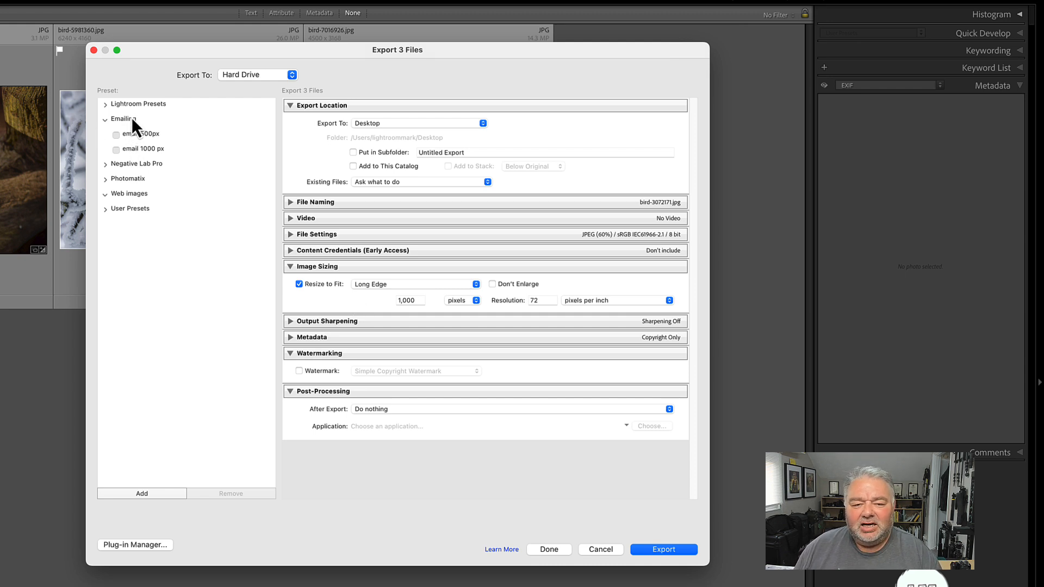
pyautogui.click(246, 78)
pyautogui.click(248, 63)
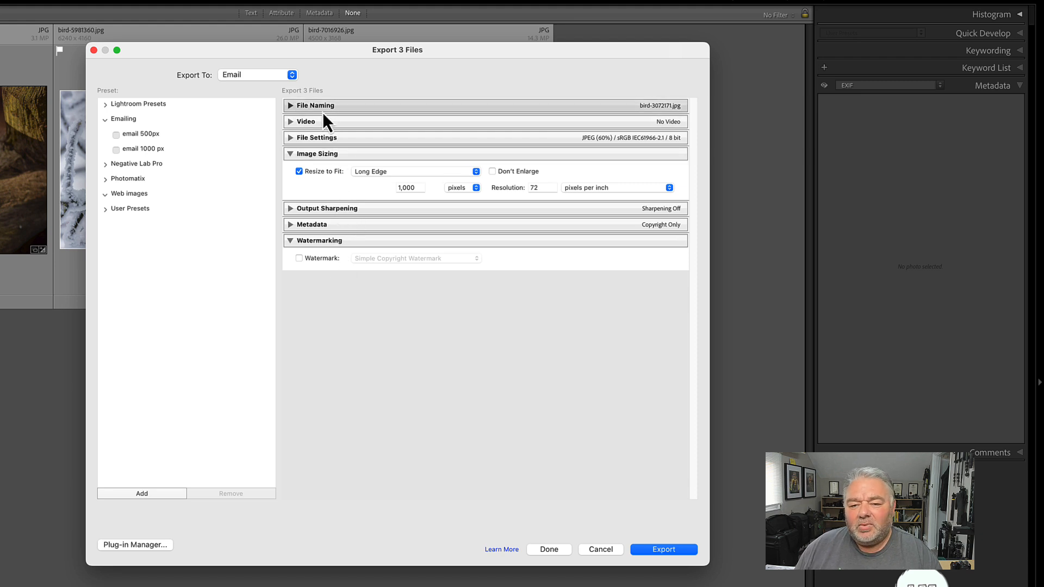
pyautogui.click(291, 105)
pyautogui.click(290, 106)
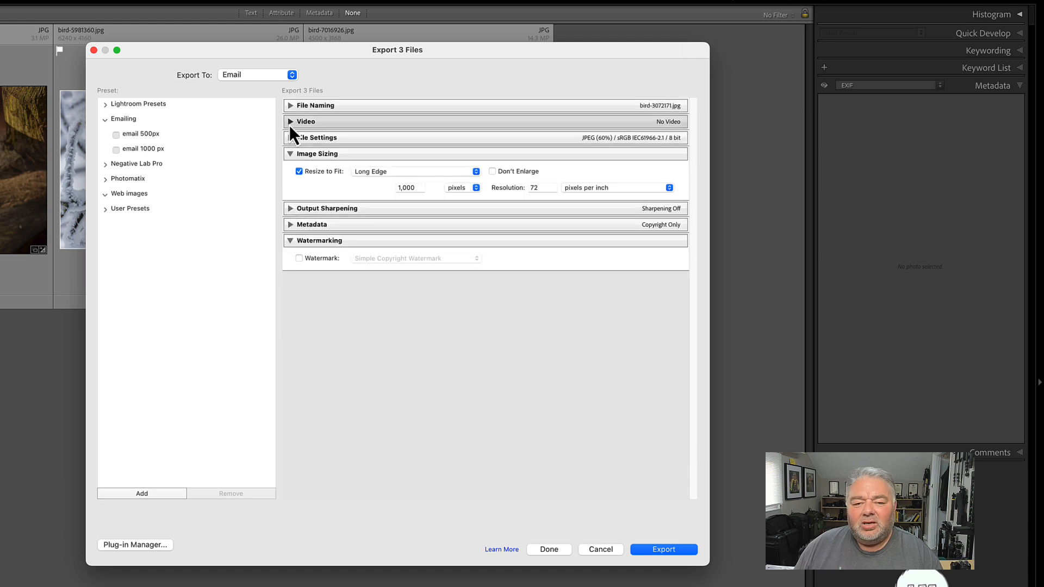
# Check the Video options and set the JPEG quality to 100 in the File Settings
pyautogui.click(290, 121)
pyautogui.click(290, 125)
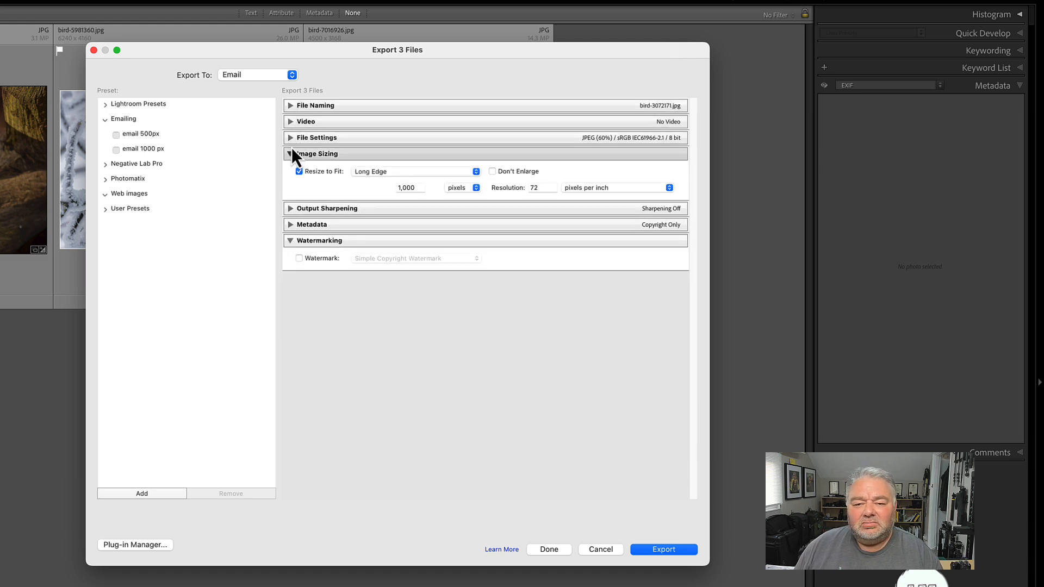
pyautogui.click(292, 142)
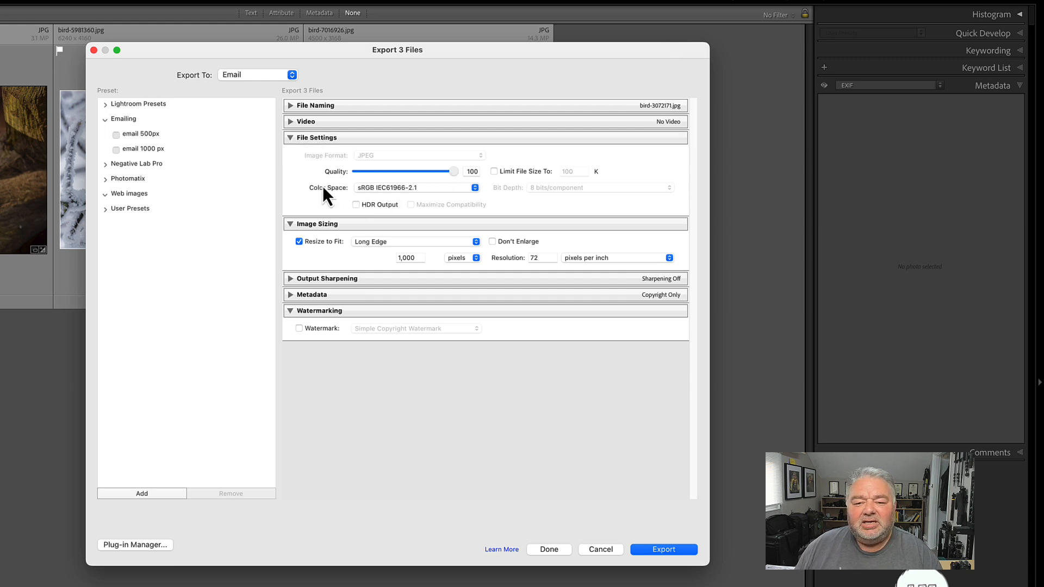
pyautogui.click(291, 142)
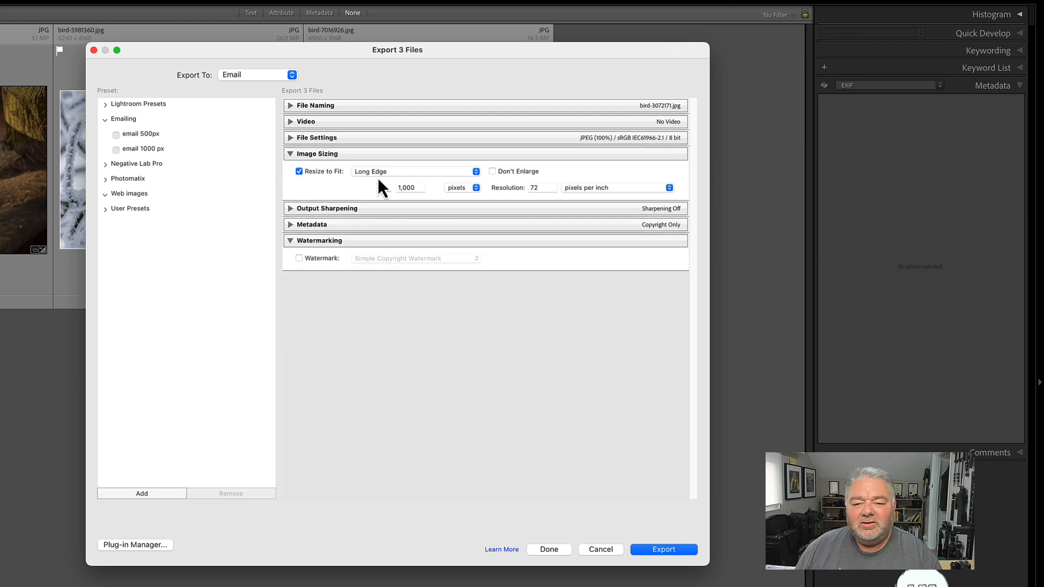
# Set the long edge resize value to 2000 pixels
pyautogui.doubleClick(416, 188)
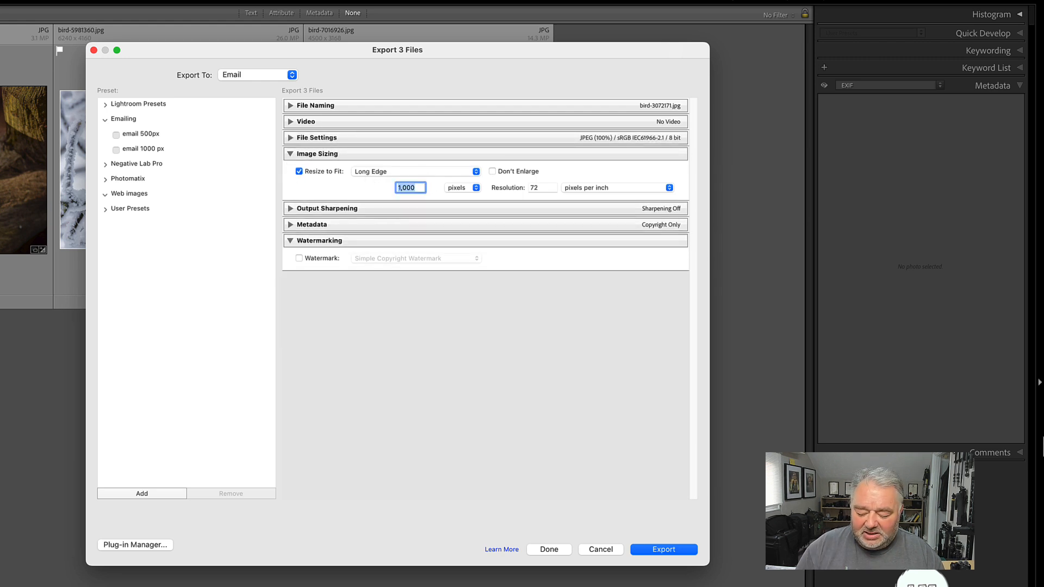
pyautogui.write('2000')
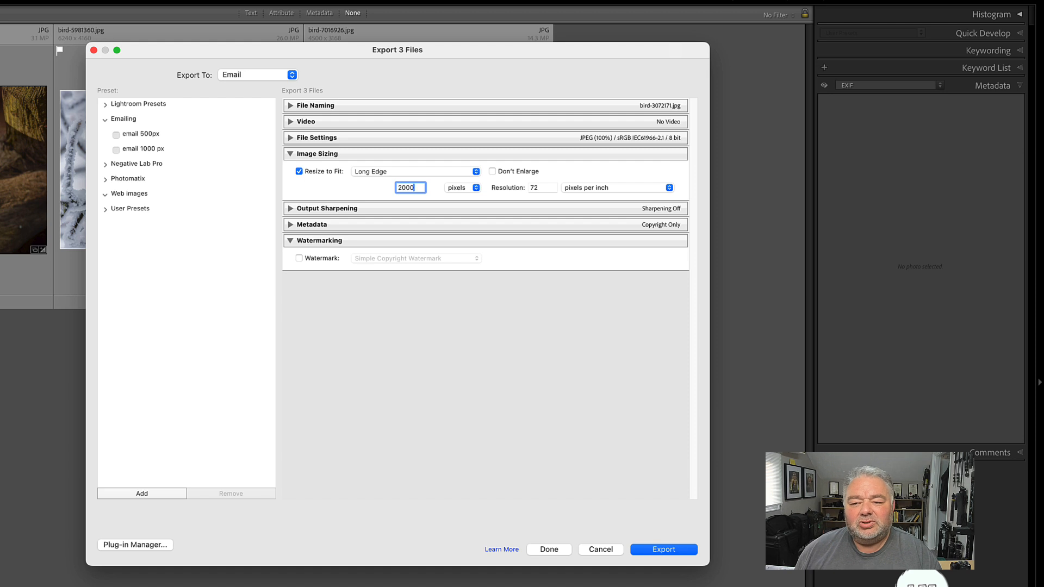
pyautogui.click(560, 181)
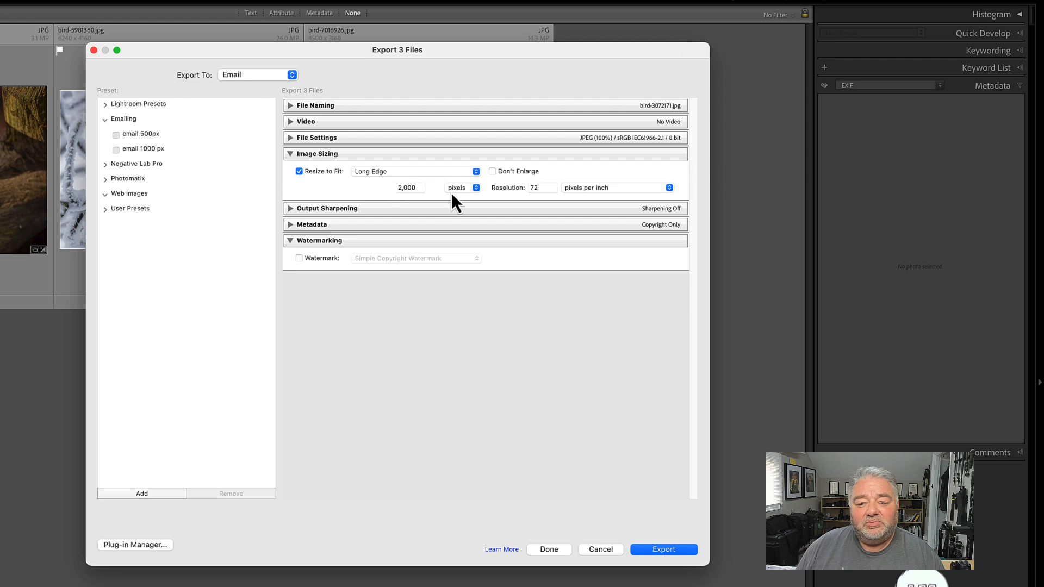
# Enable output sharpening for Screen at the Standard amount and check the Metadata options
pyautogui.click(292, 209)
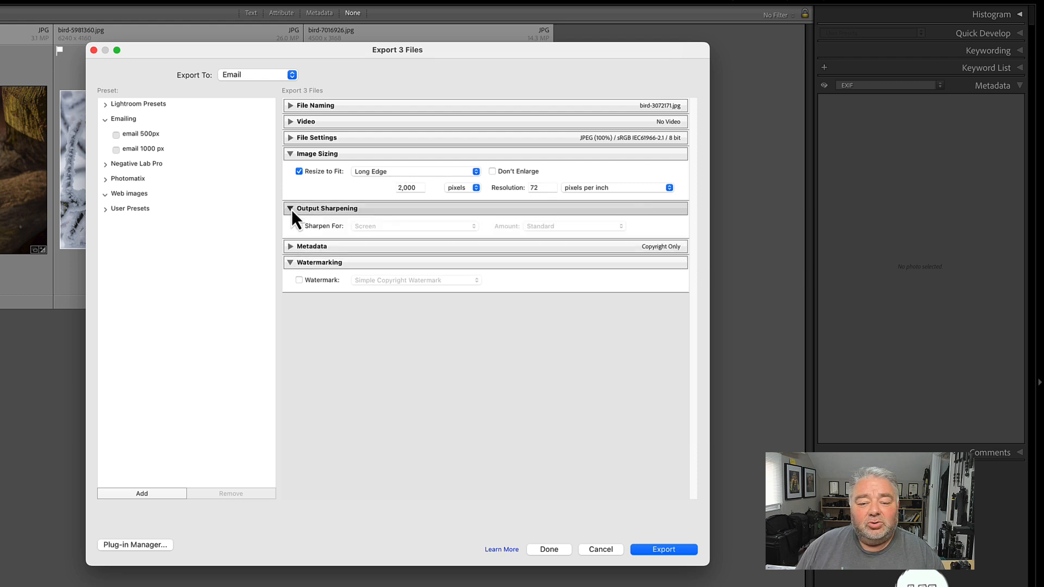
pyautogui.click(309, 226)
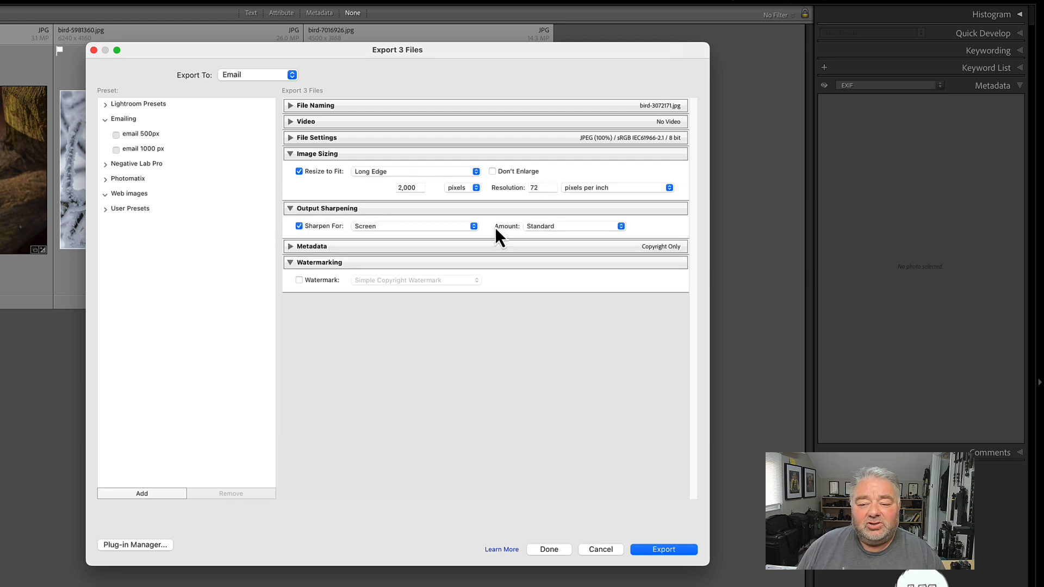
pyautogui.click(305, 247)
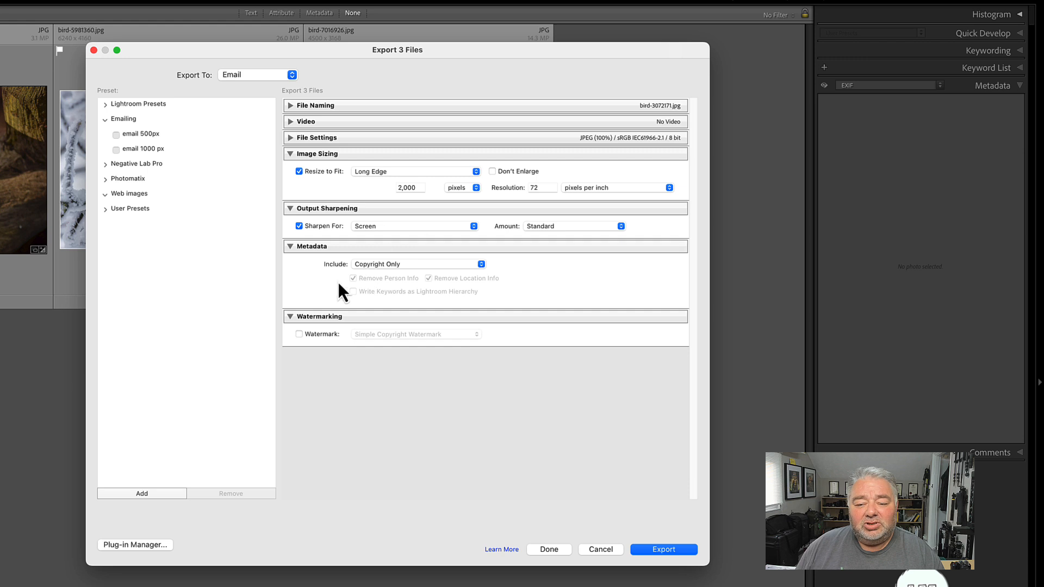
pyautogui.click(303, 211)
pyautogui.click(309, 153)
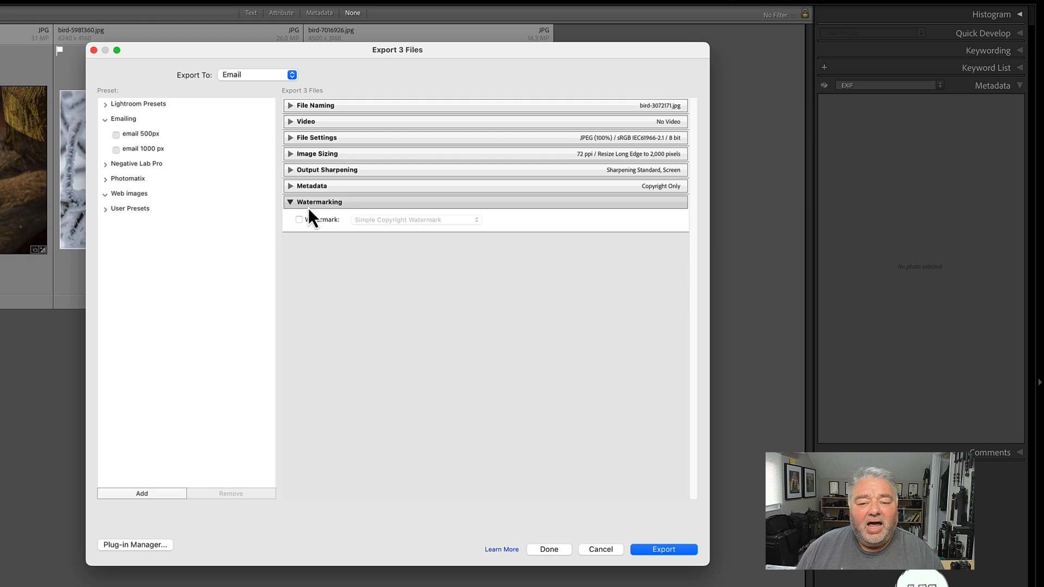
# Try the watermark option, look through the available watermarks, and disable it again
pyautogui.click(303, 220)
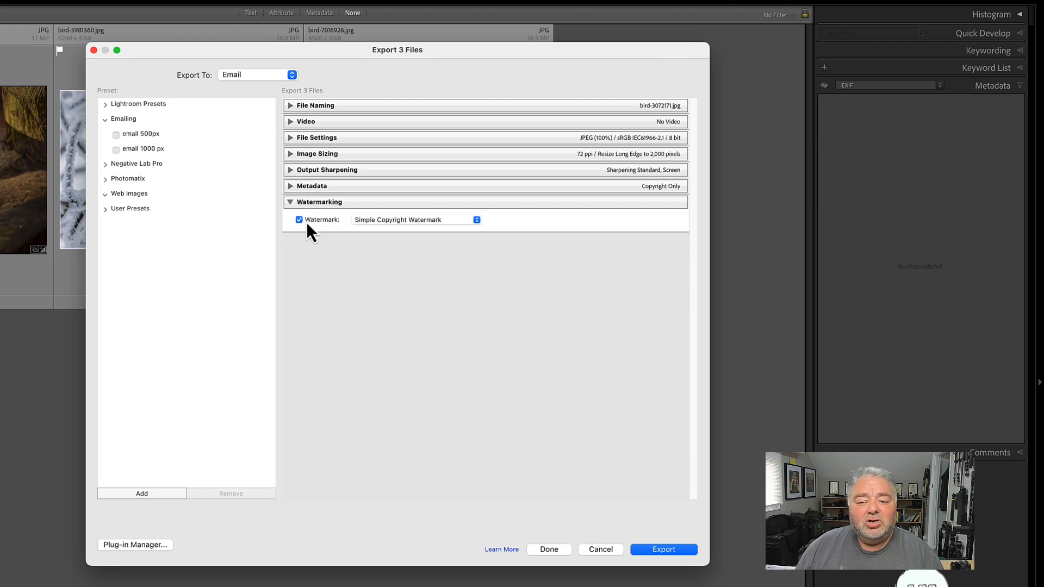
pyautogui.click(382, 220)
pyautogui.click(331, 219)
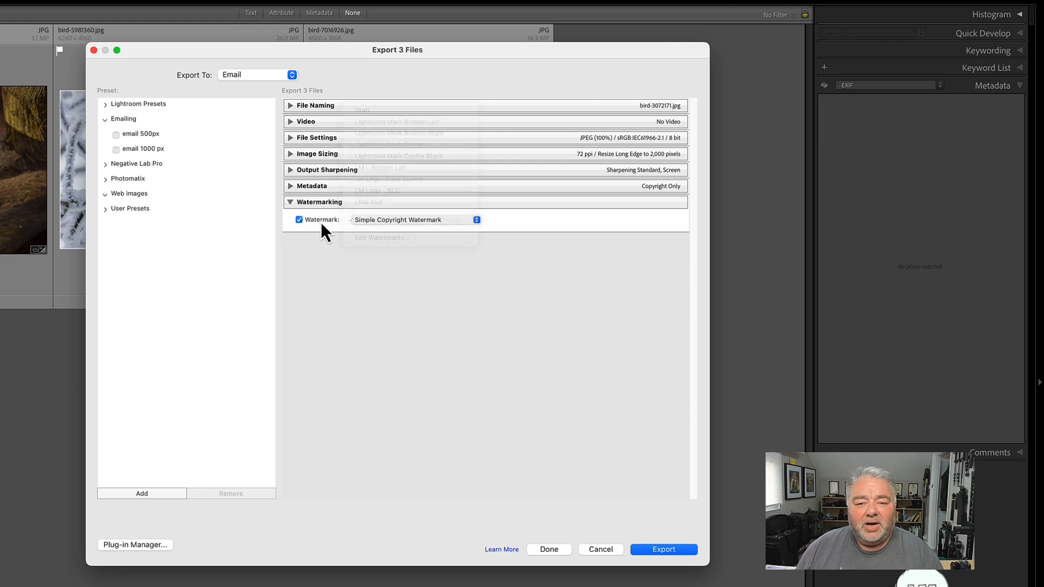
pyautogui.click(320, 219)
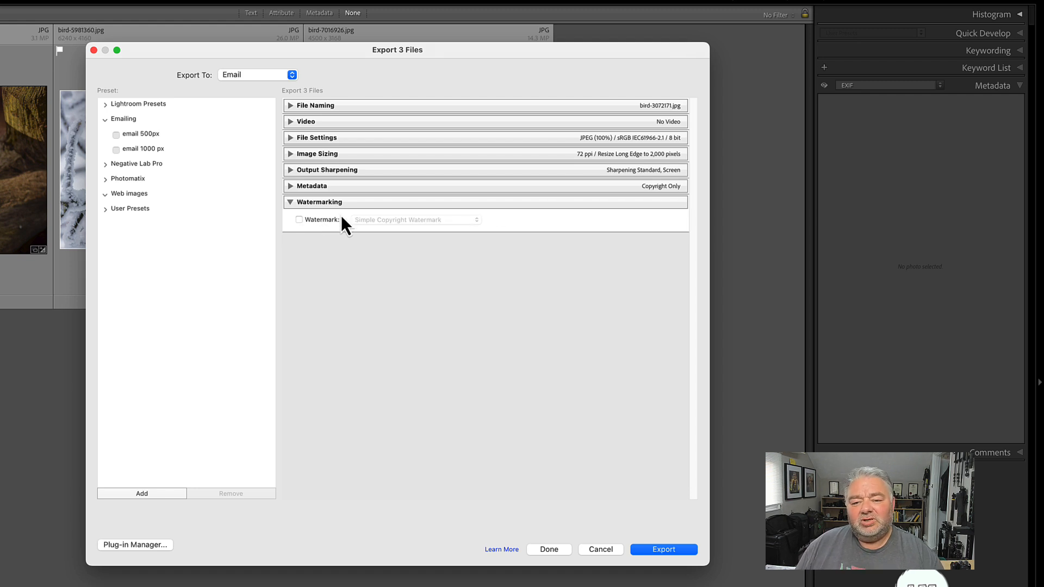
# Start a new export preset from these settings and name it "Emaill 2000 px"
pyautogui.click(316, 156)
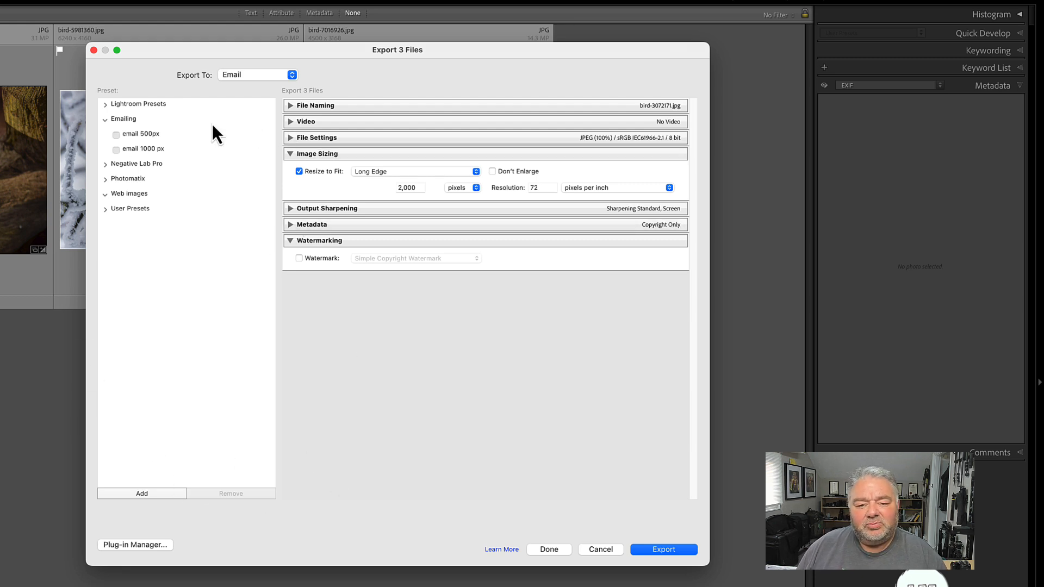
pyautogui.click(153, 495)
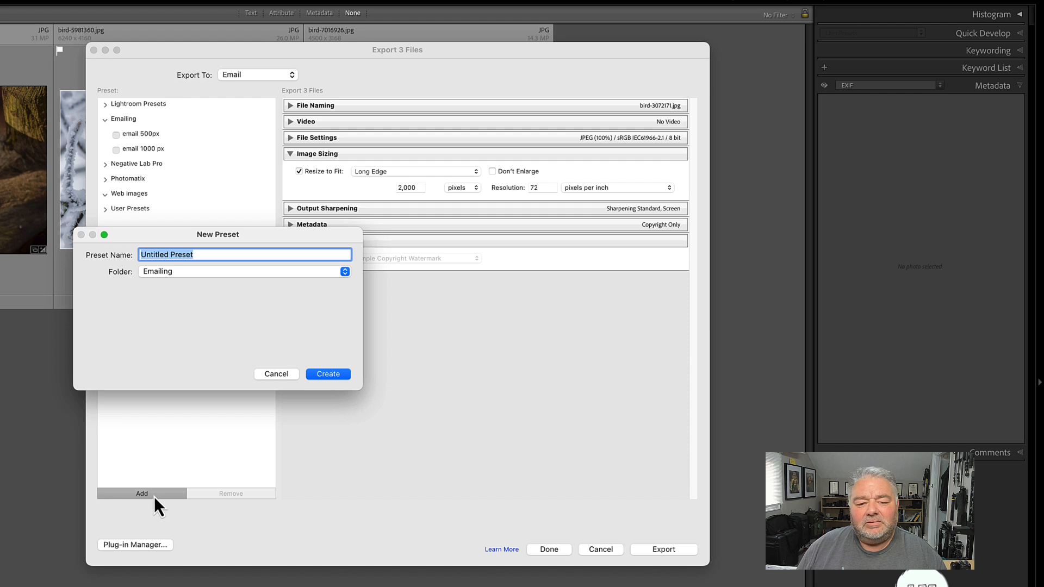
pyautogui.moveTo(201, 233); pyautogui.dragTo(195, 205)
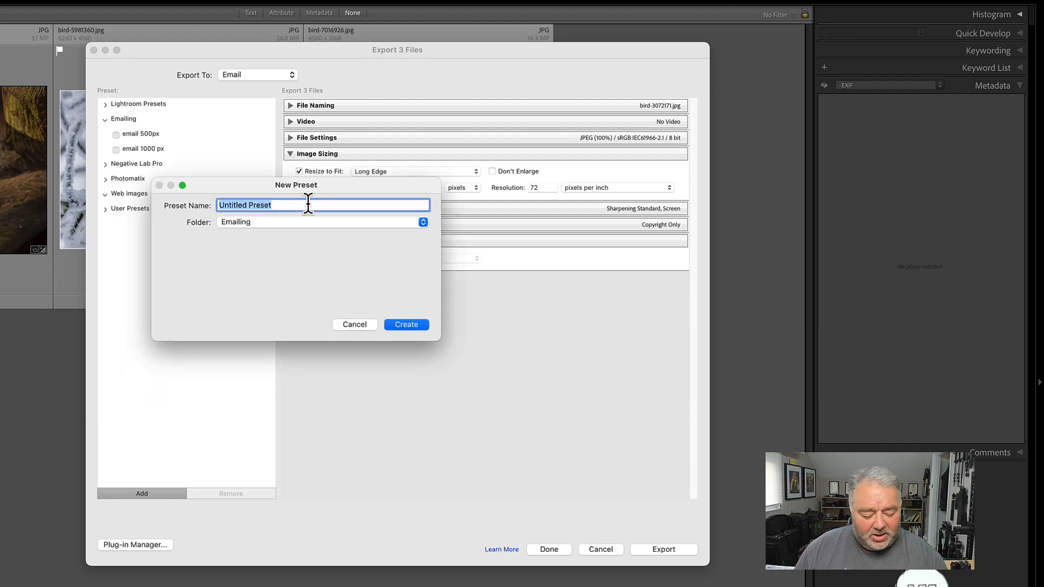
pyautogui.write('Emaill ')
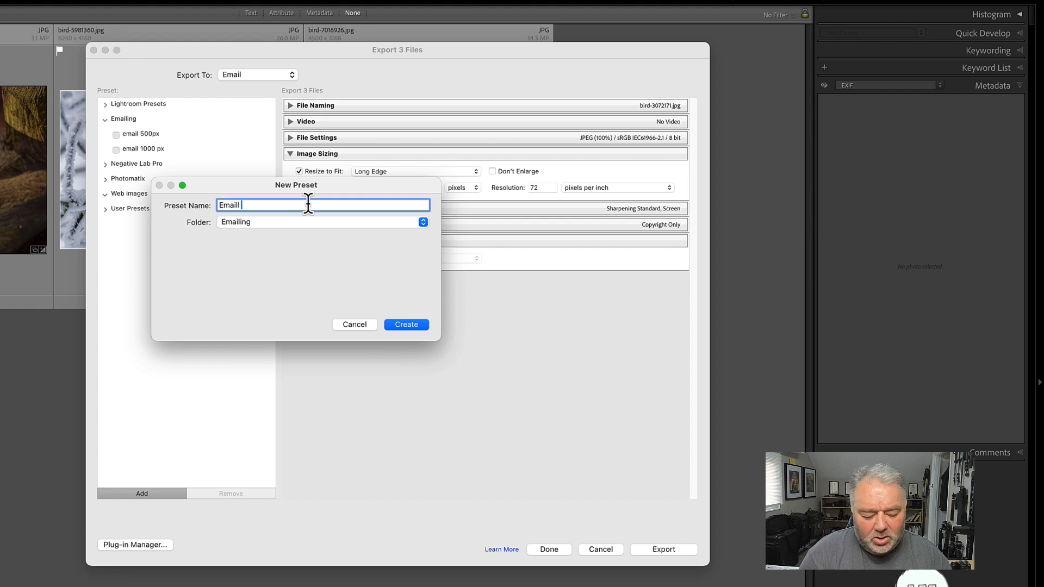
pyautogui.write('2000 px')
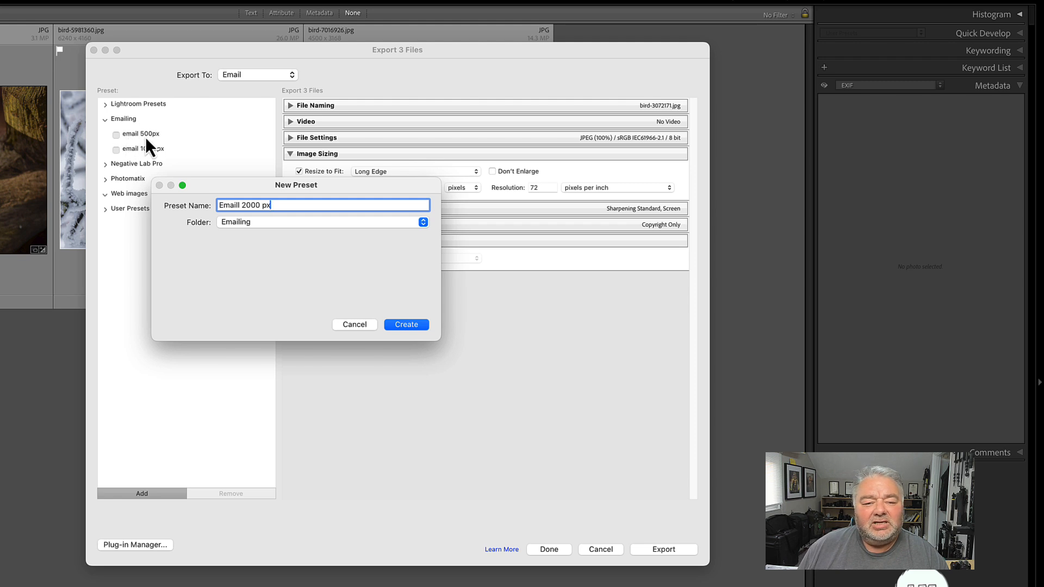
# Look through the preset's folder choices, open the new folder option and cancel it
pyautogui.click(250, 227)
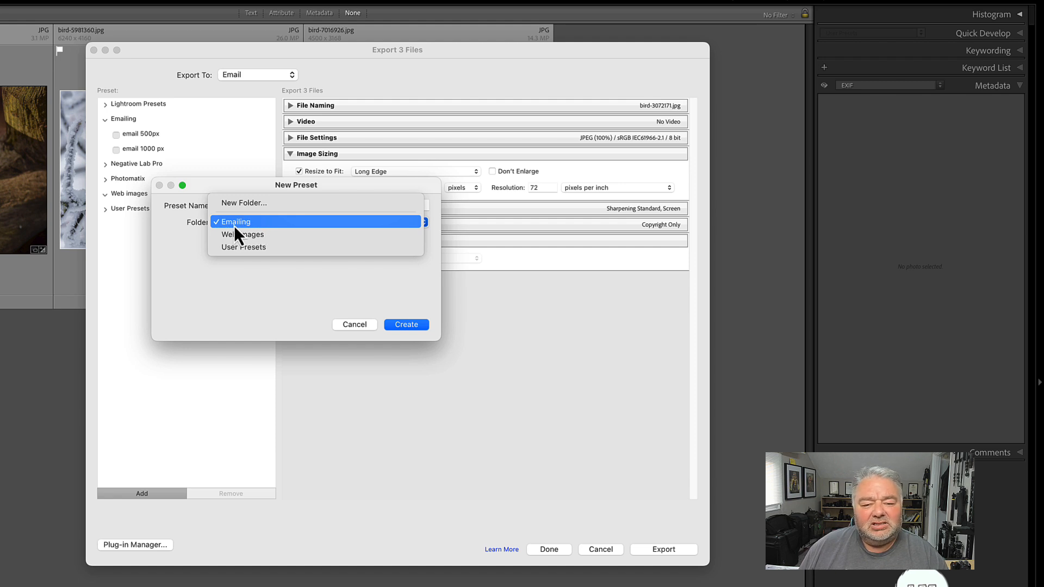
pyautogui.click(260, 223)
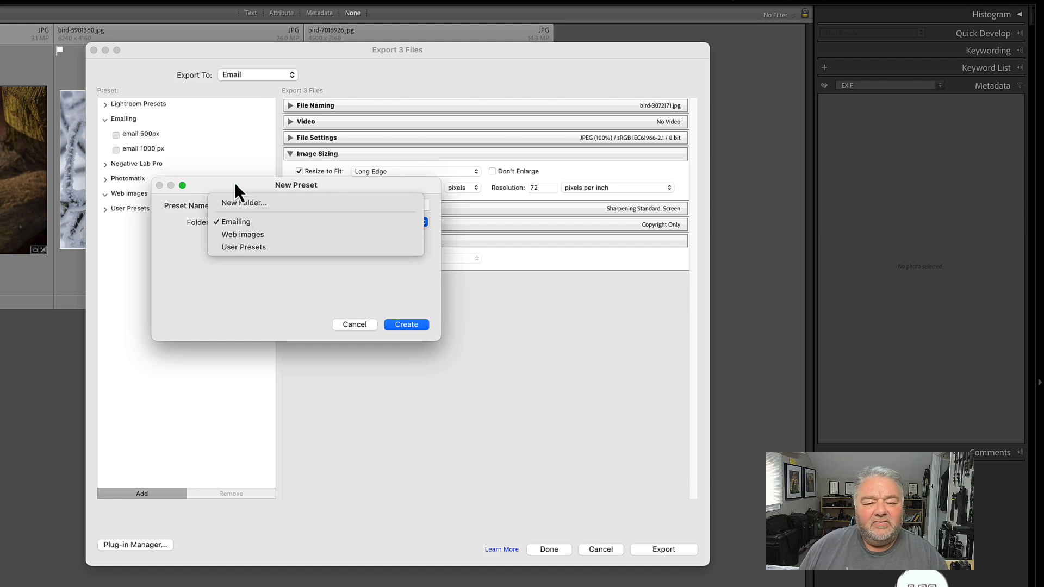
pyautogui.click(240, 222)
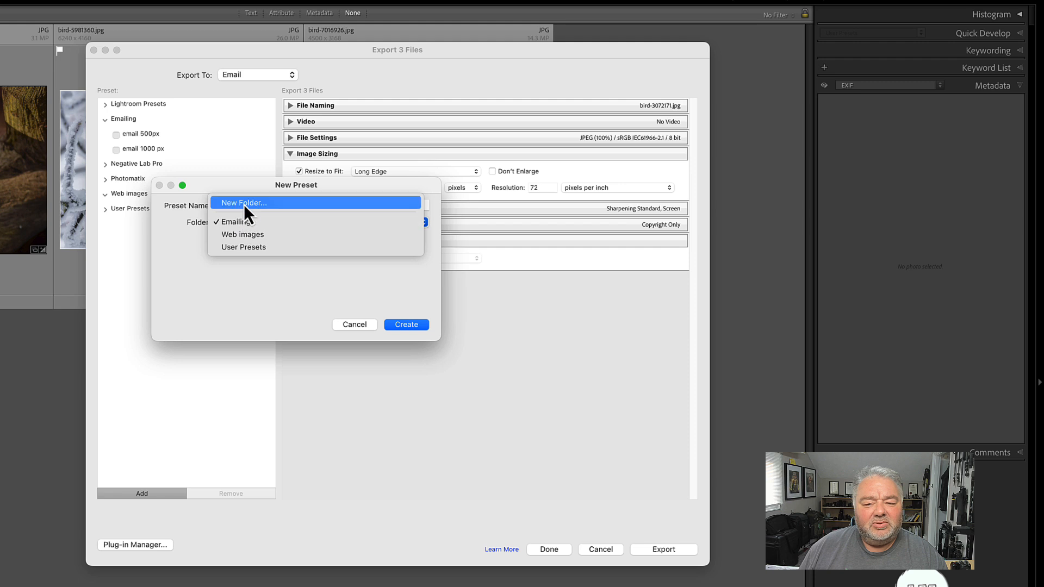
pyautogui.click(243, 204)
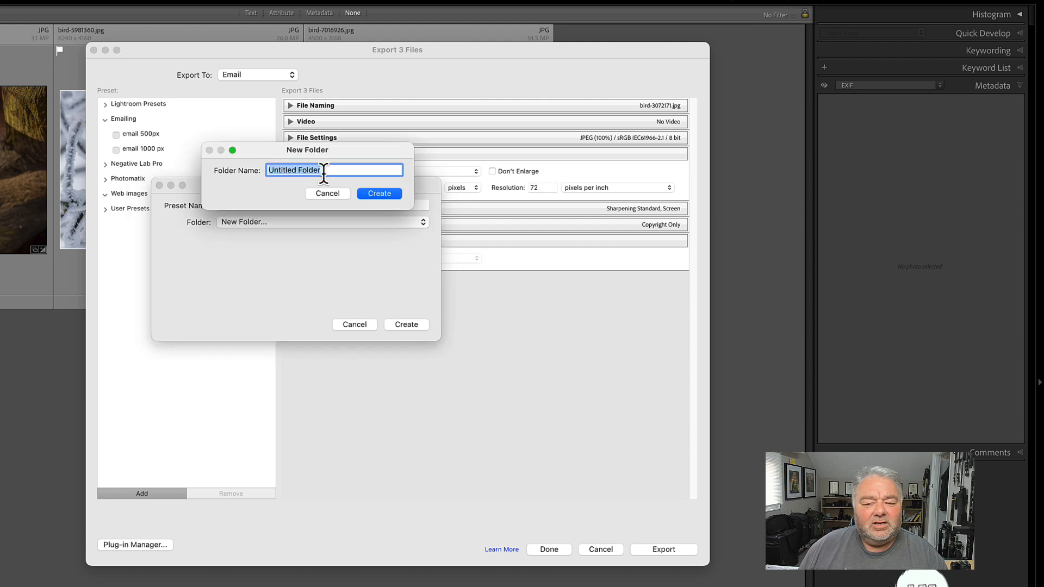
pyautogui.click(323, 194)
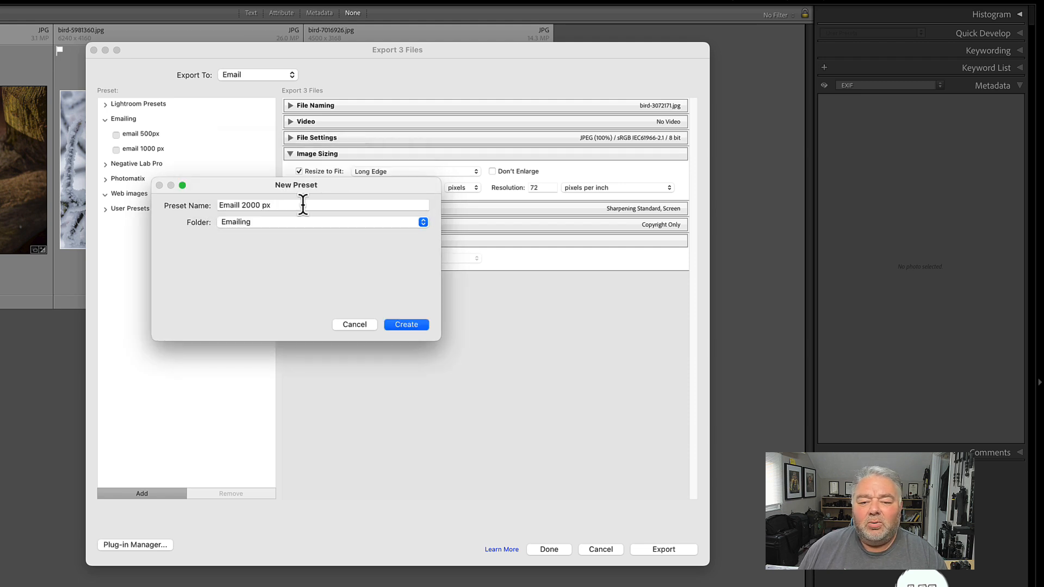
# Create the preset in the Emailing folder and compare the settings of the 500, 1000 and 2000 px email presets
pyautogui.click(410, 323)
pyautogui.click(146, 138)
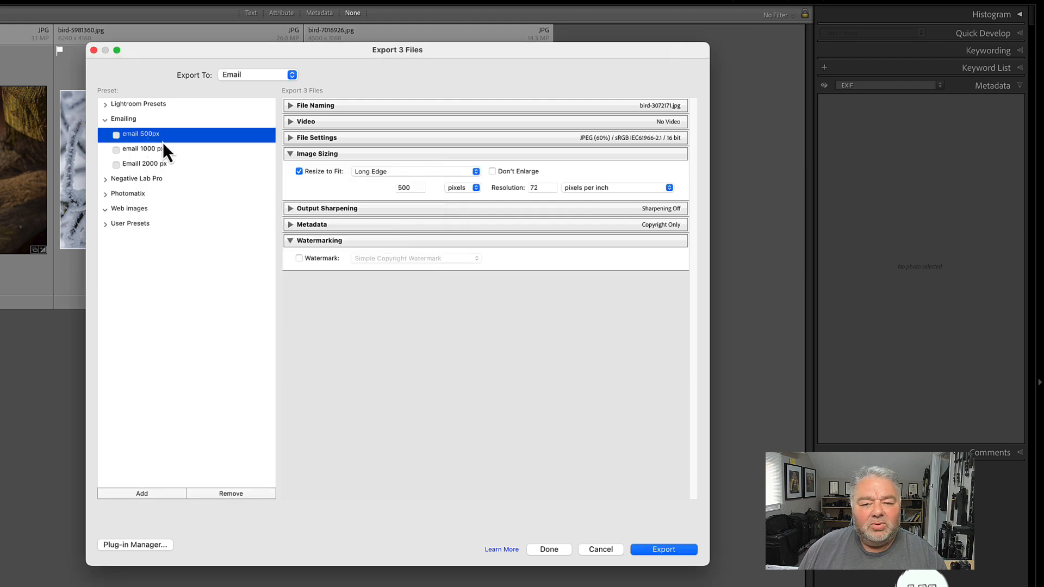
pyautogui.click(159, 148)
pyautogui.click(158, 165)
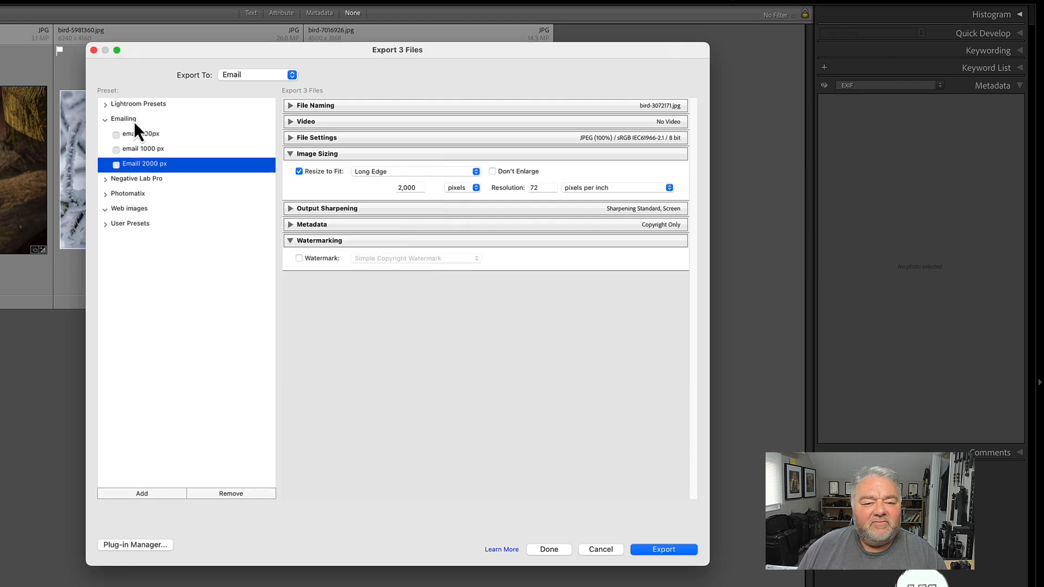
pyautogui.click(165, 119)
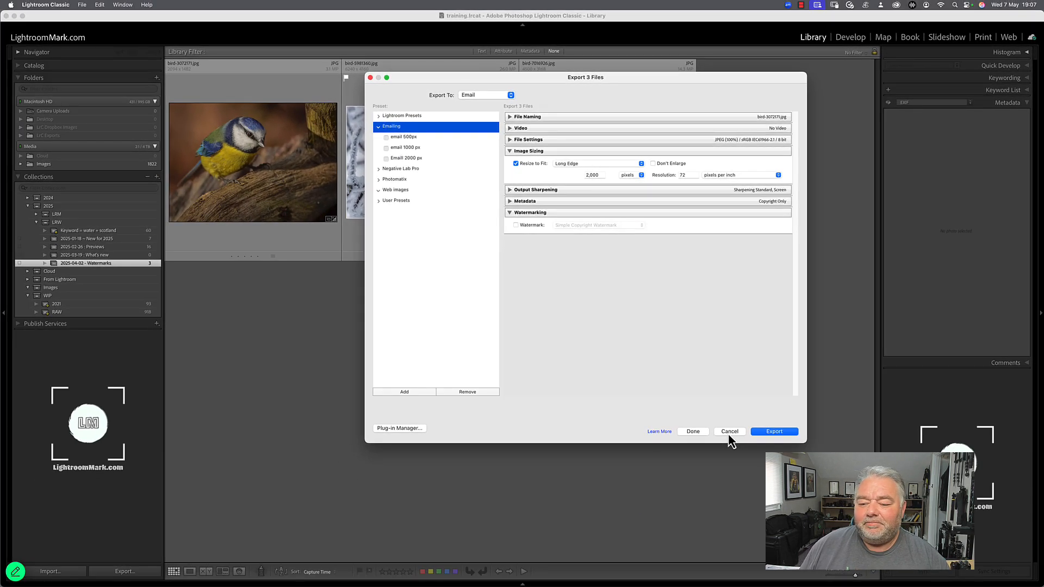
# Cancel the export settings and start an Email Photo message for bird-3072171.jpg
pyautogui.click(601, 549)
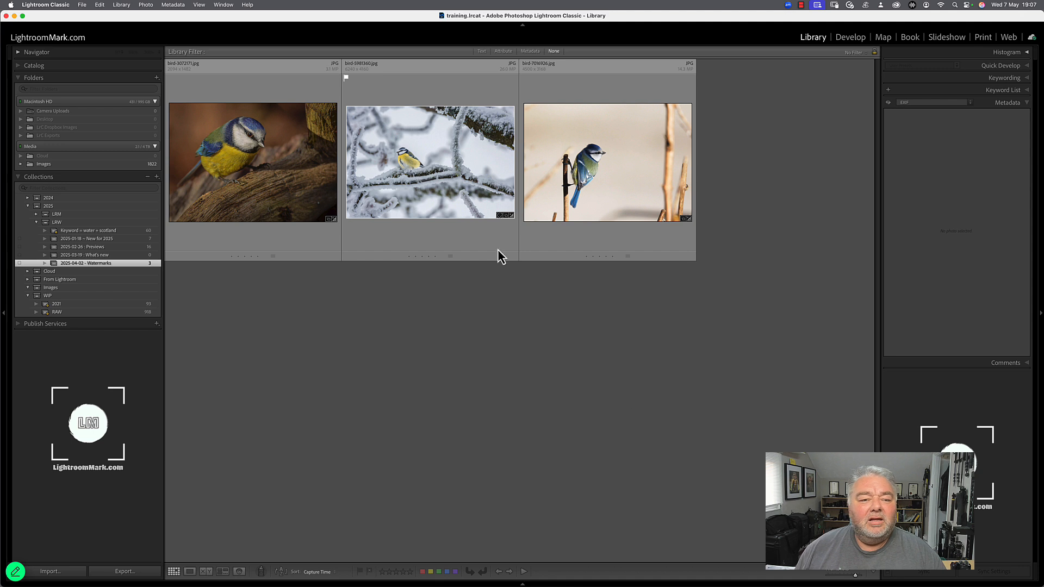
pyautogui.click(287, 143)
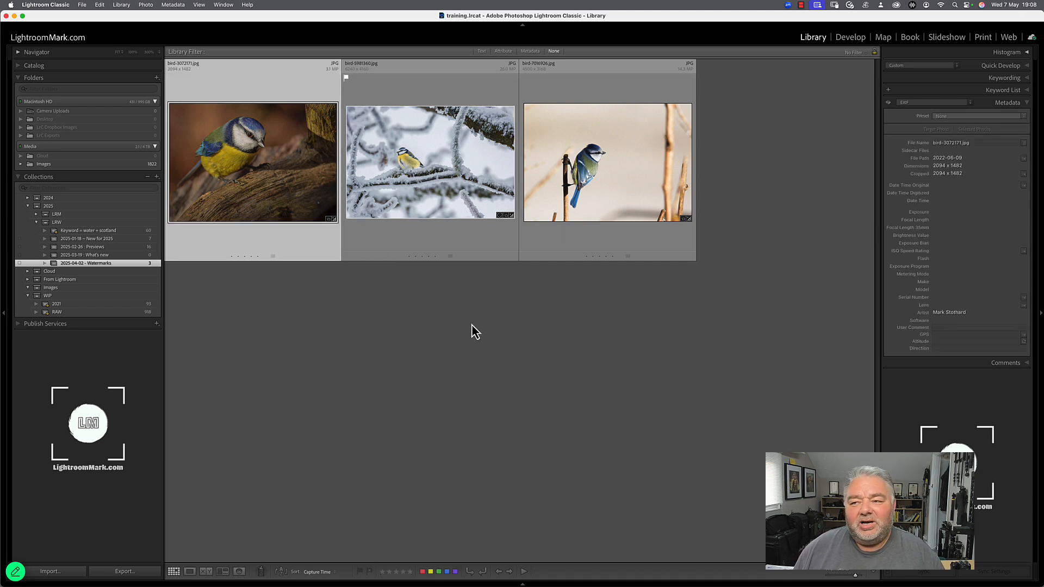
pyautogui.rightClick(279, 158)
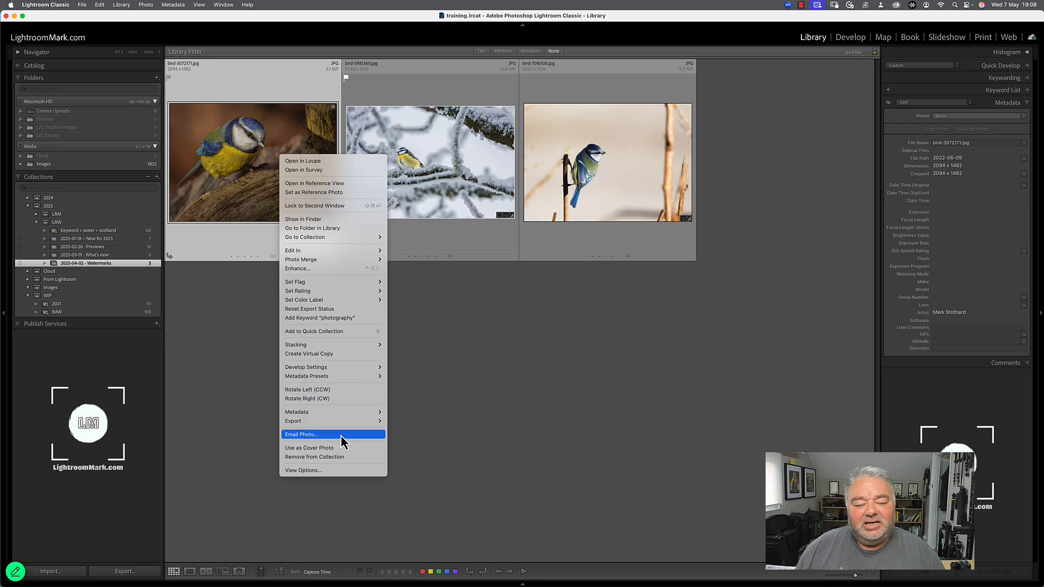
pyautogui.click(315, 438)
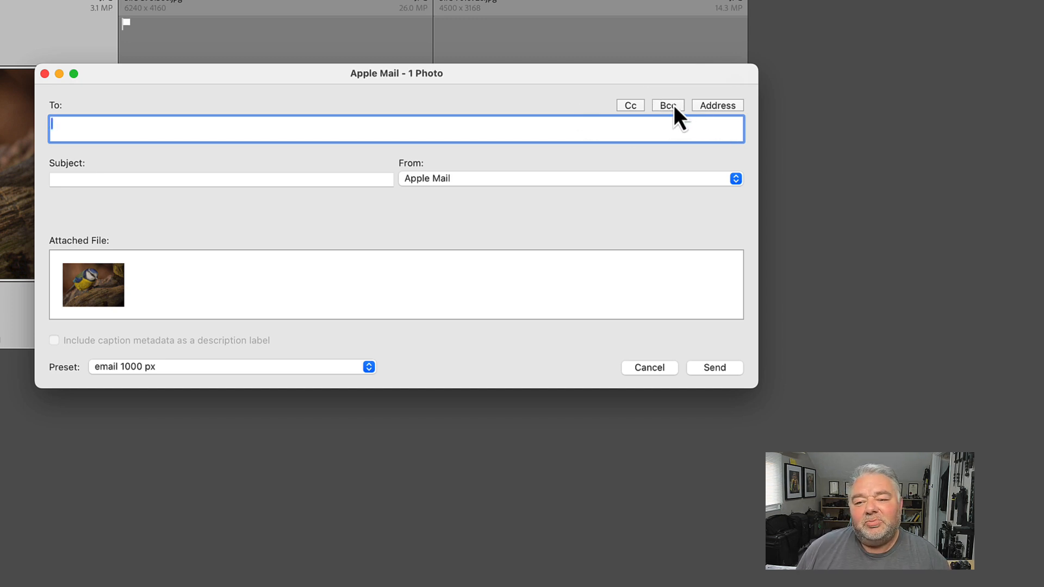
# Add a new address to the Lightroom Address Book with the contact's name and email address
pyautogui.click(713, 107)
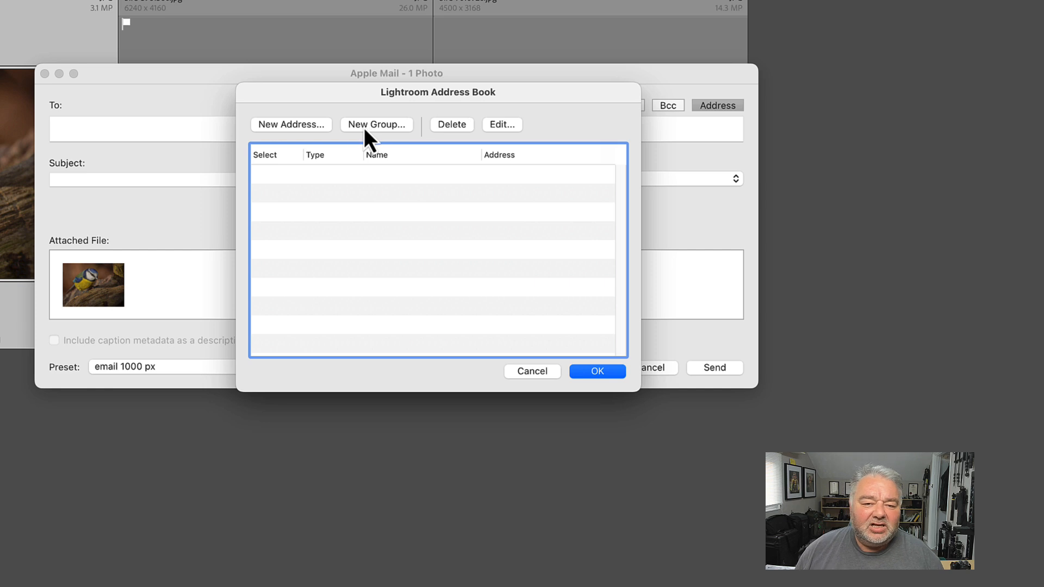
pyautogui.click(305, 128)
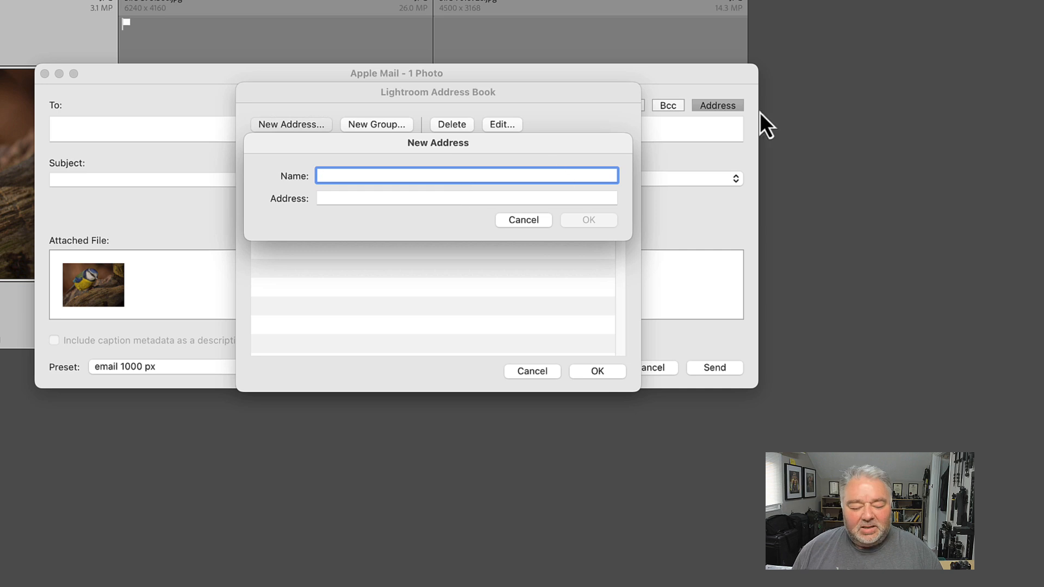
pyautogui.write('Lightroo,m')
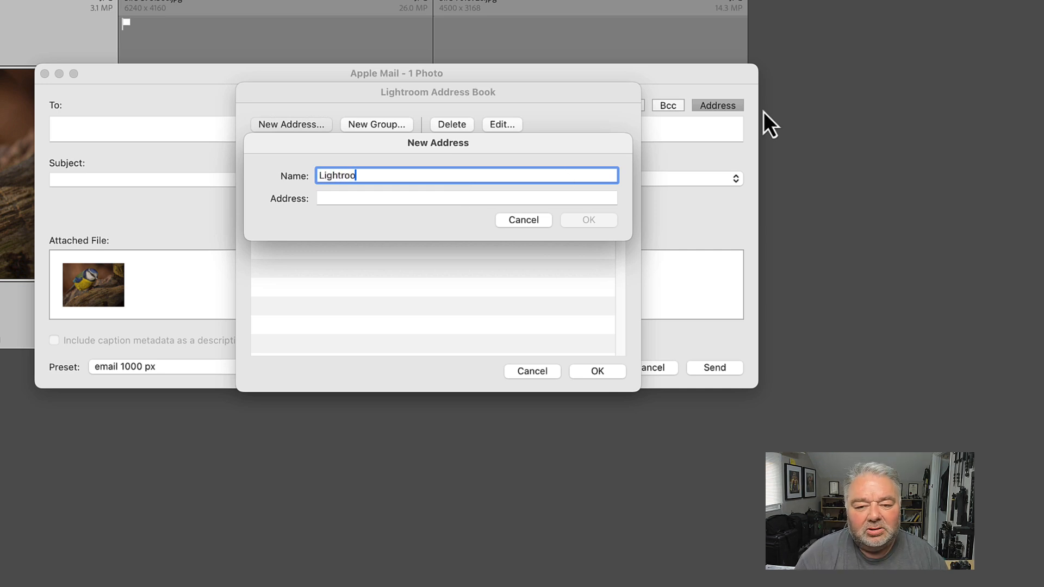
pyautogui.press('BackSpace')
pyautogui.press('BackSpace')
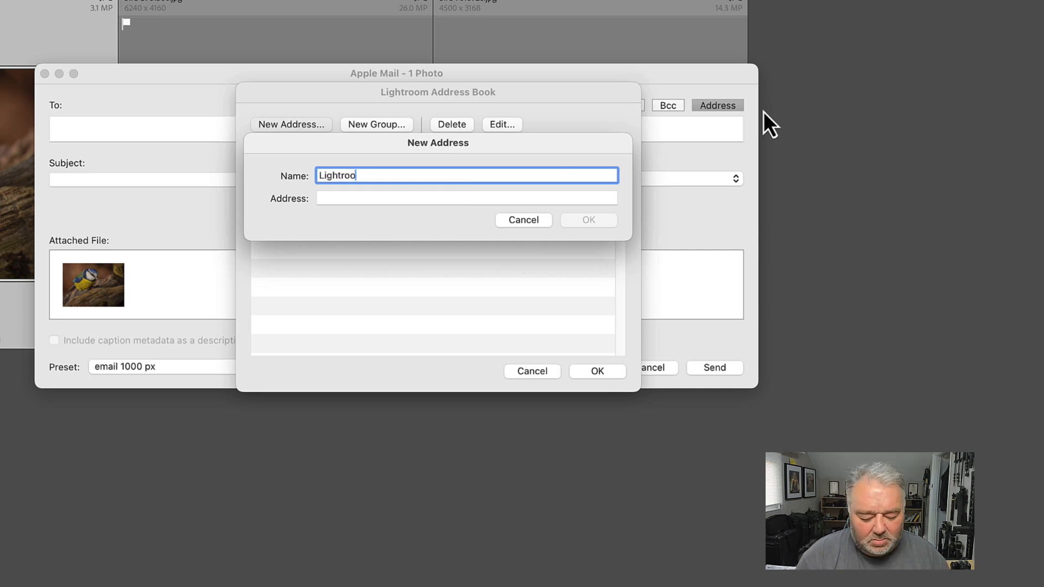
pyautogui.write('m Mark')
pyautogui.press('Tab')
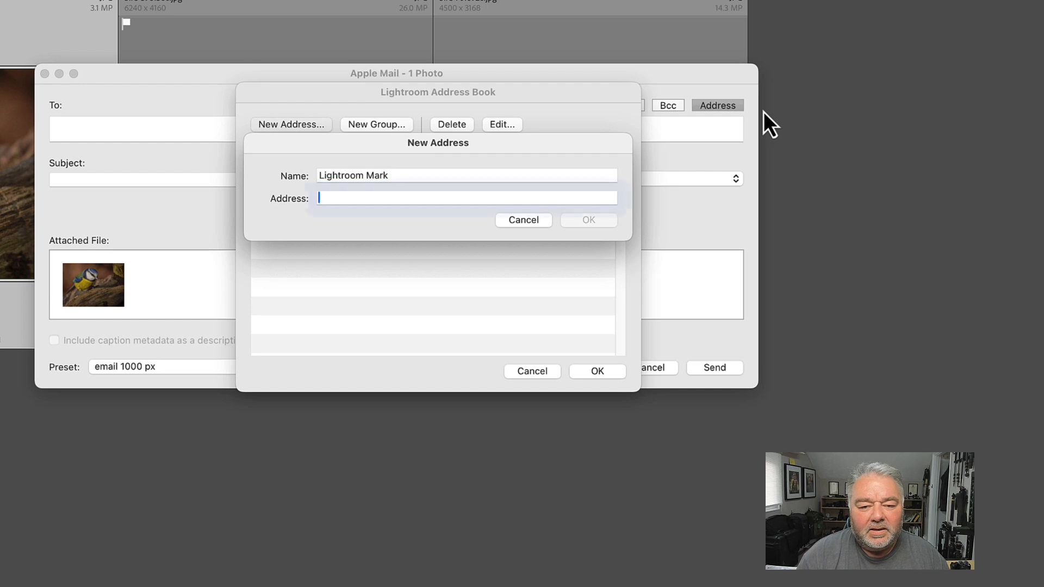
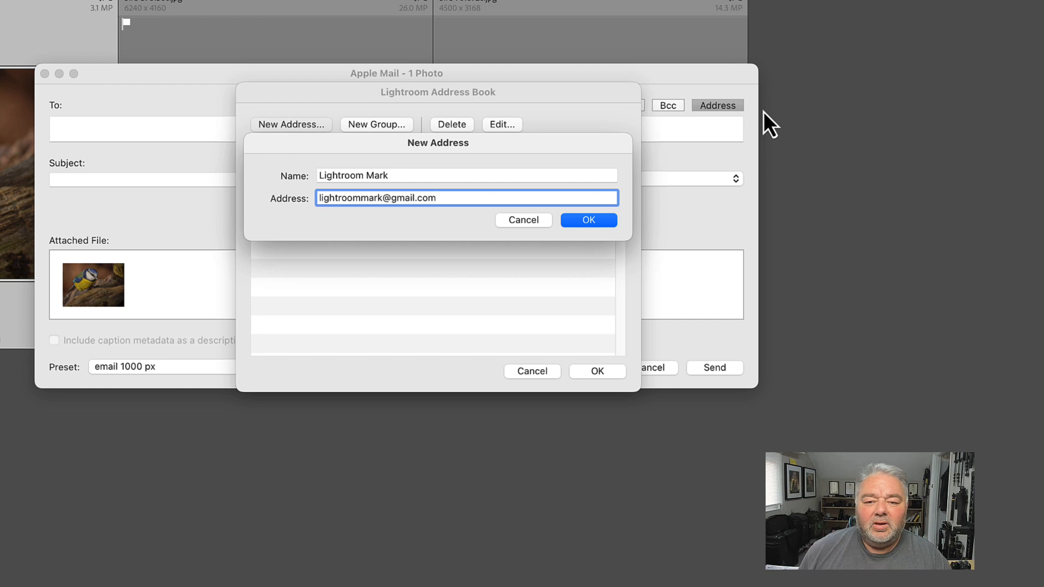
pyautogui.click(589, 221)
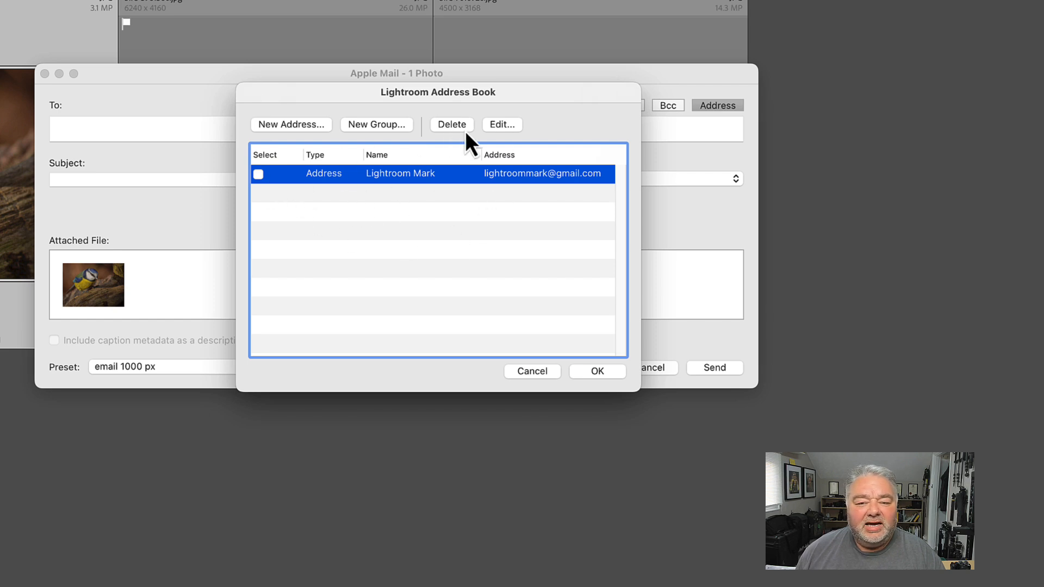
pyautogui.click(597, 373)
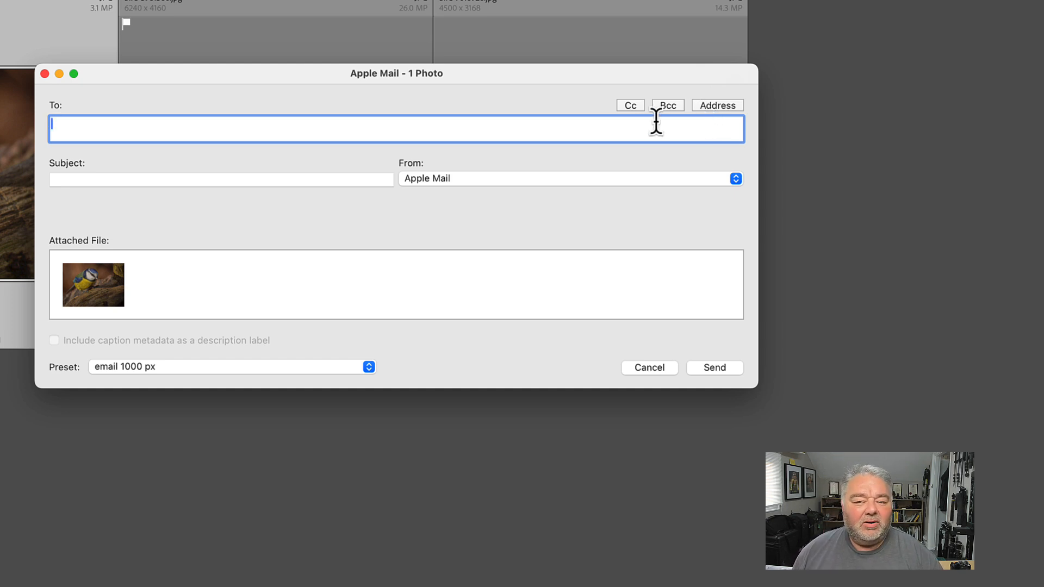
# Check the sender choices for the message and open the Lightroom Email Account Manager
pyautogui.click(248, 179)
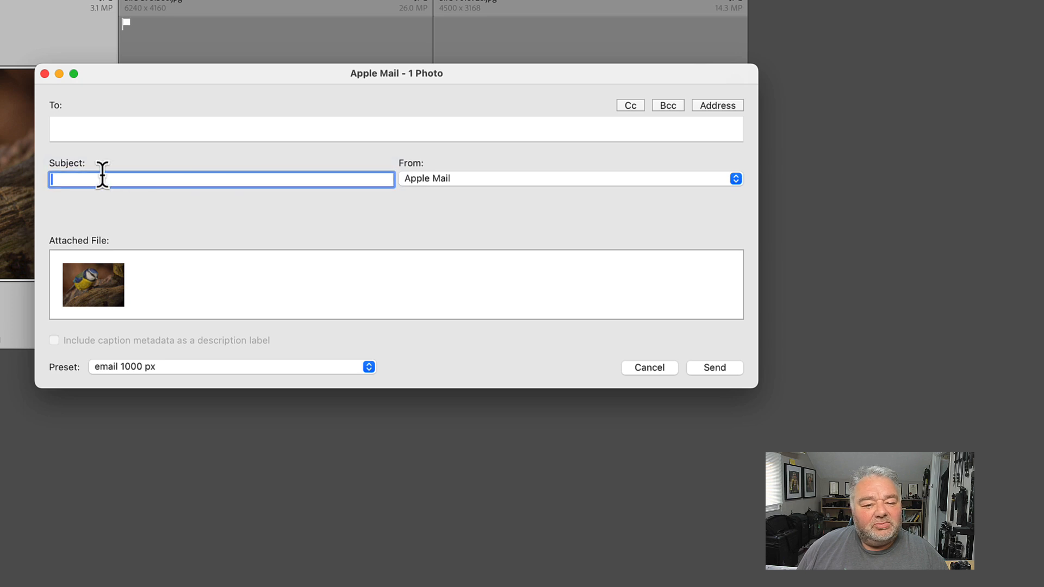
pyautogui.click(511, 191)
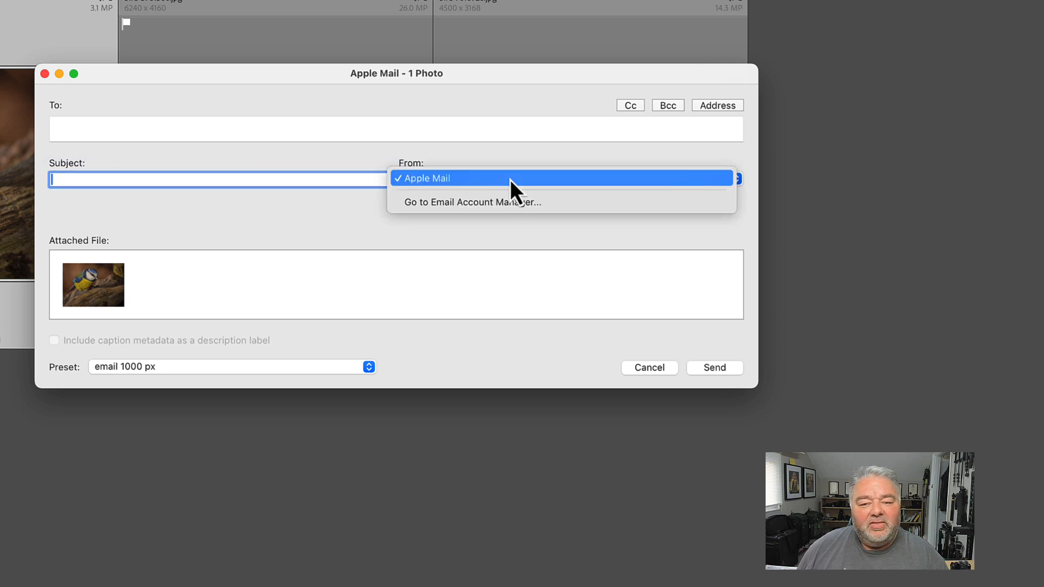
pyautogui.click(518, 152)
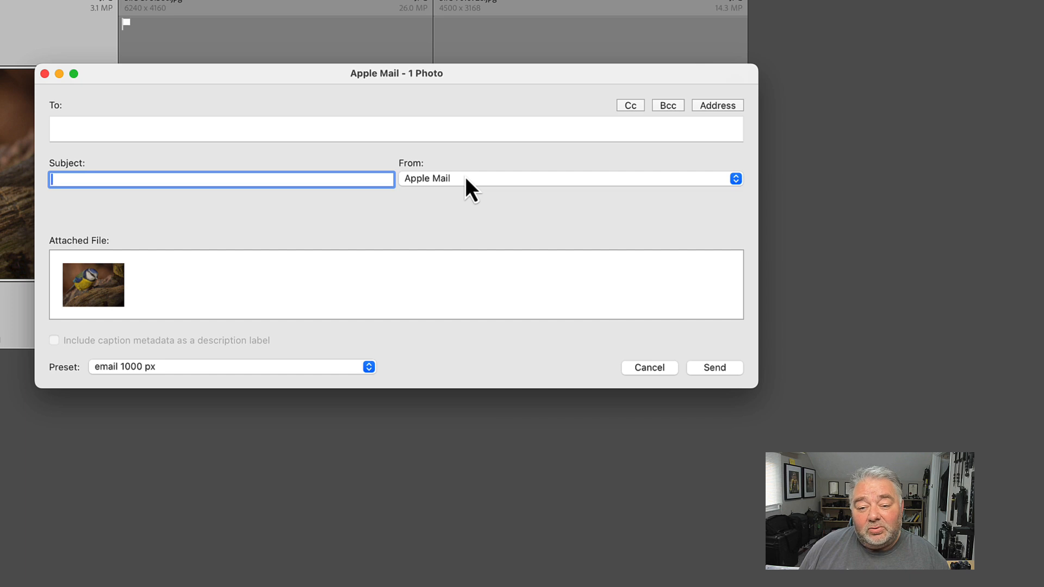
pyautogui.click(464, 177)
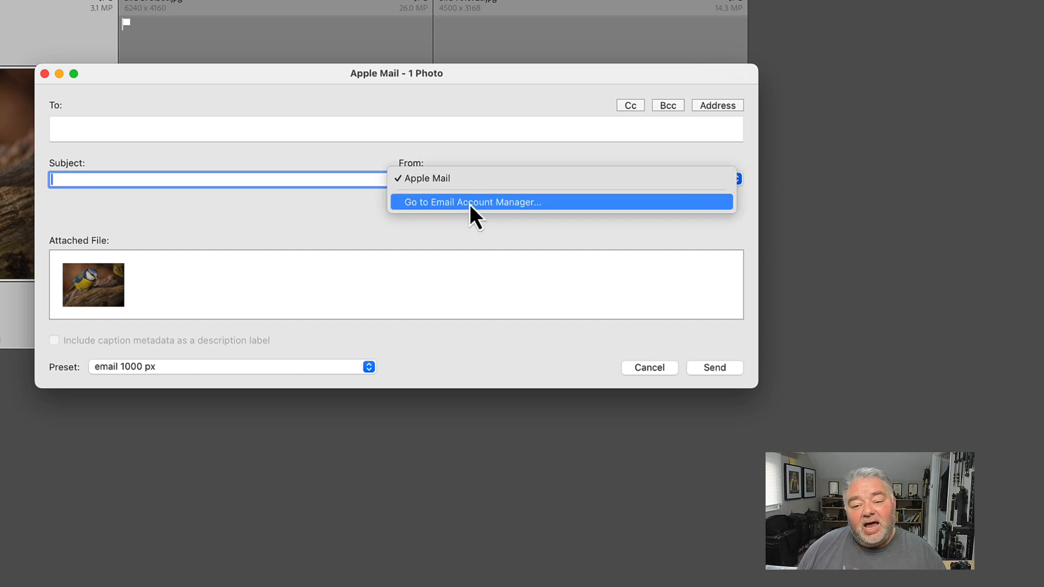
pyautogui.click(507, 203)
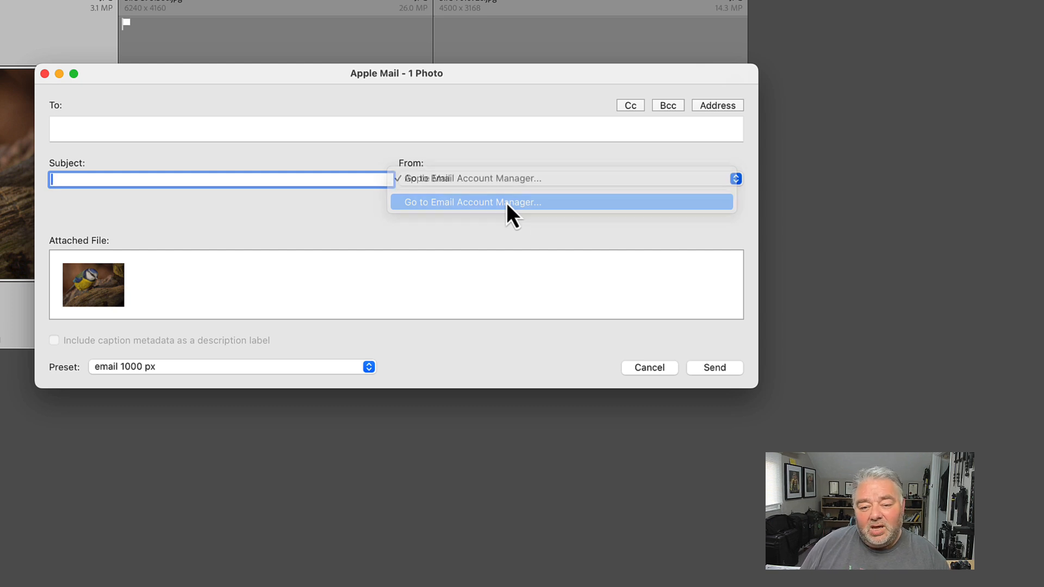
pyautogui.moveTo(522, 150); pyautogui.dragTo(302, 62)
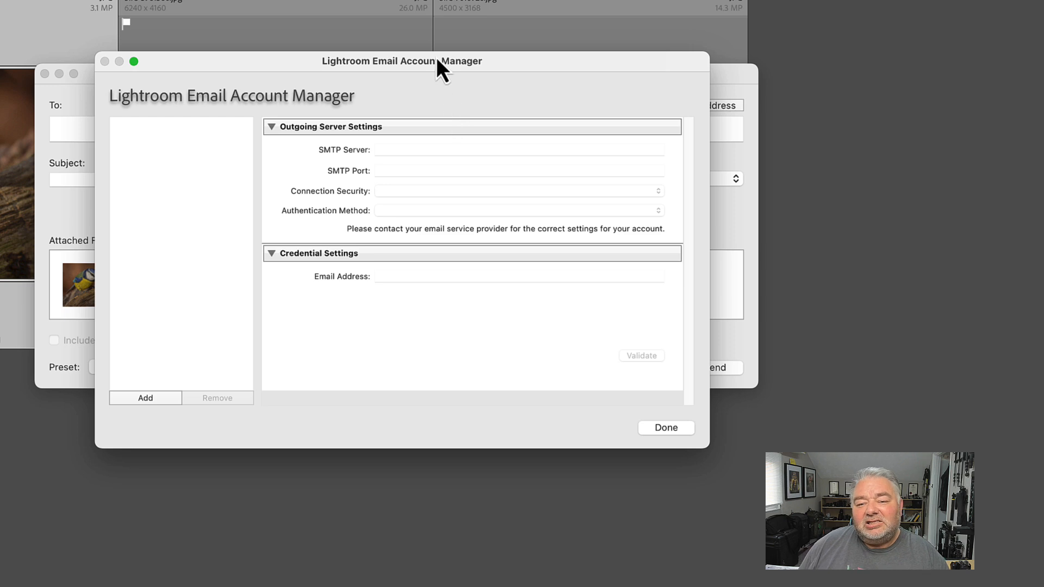
pyautogui.moveTo(435, 61); pyautogui.dragTo(436, 52)
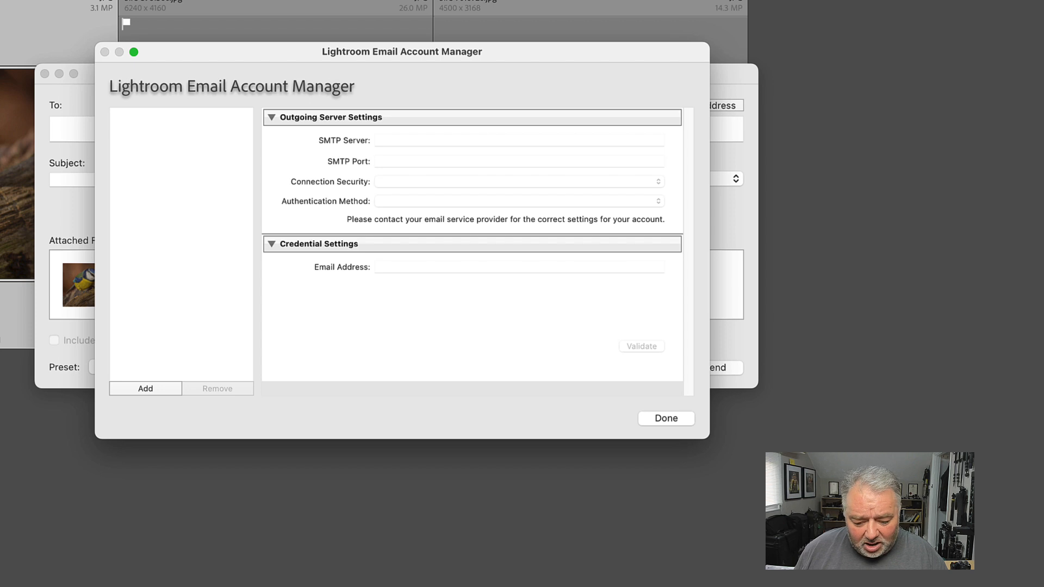
# Add an email account named "Test" with Other as the service provider
pyautogui.press('super+Tab')
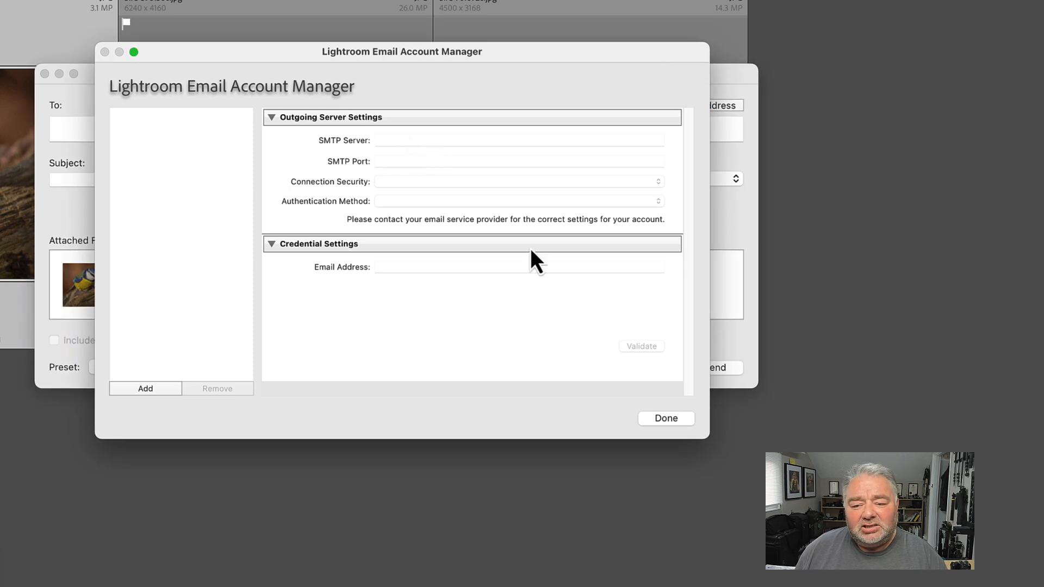
pyautogui.click(154, 389)
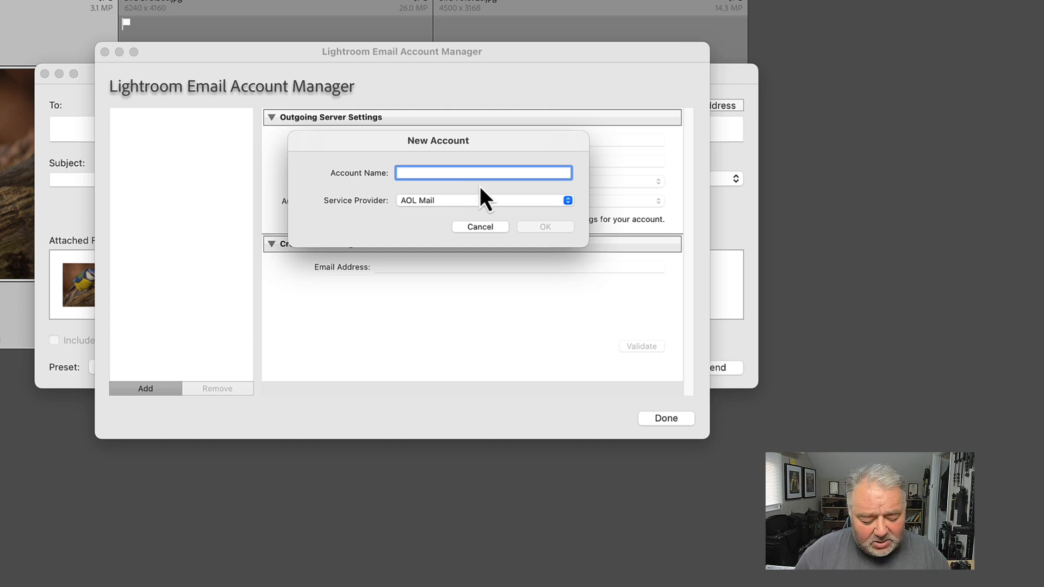
pyautogui.write('Test')
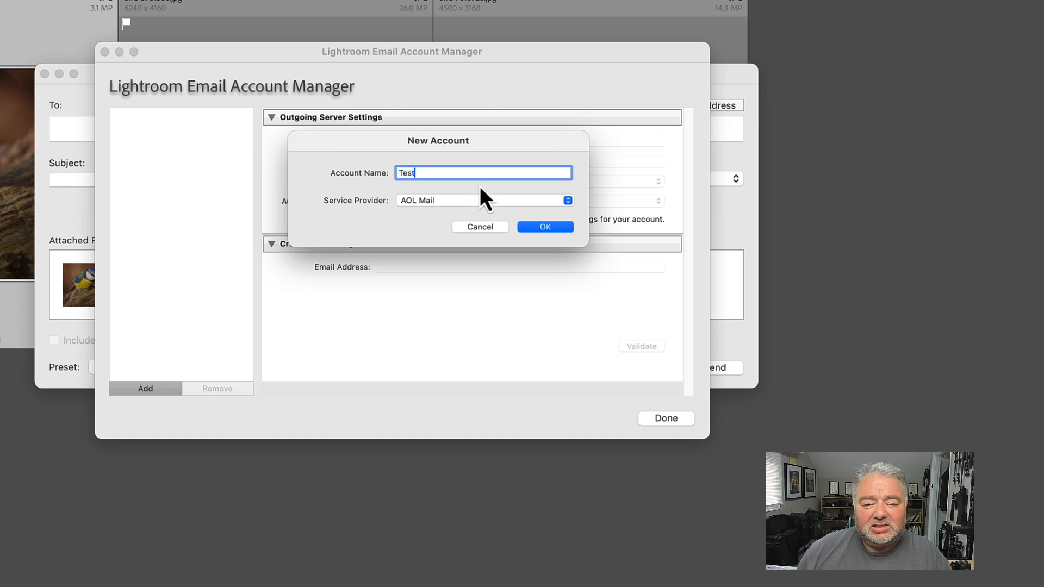
pyautogui.click(448, 203)
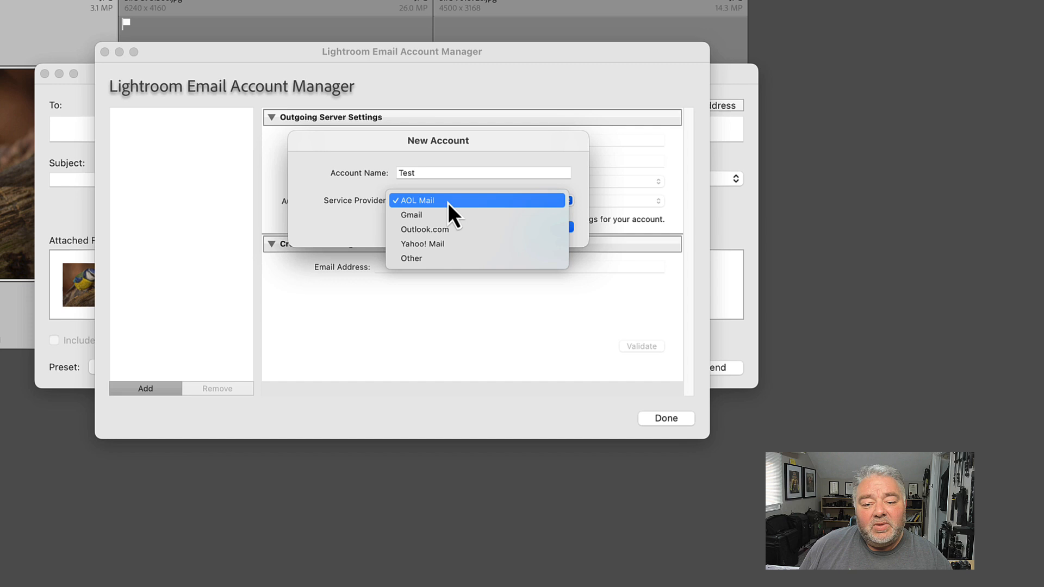
pyautogui.click(440, 259)
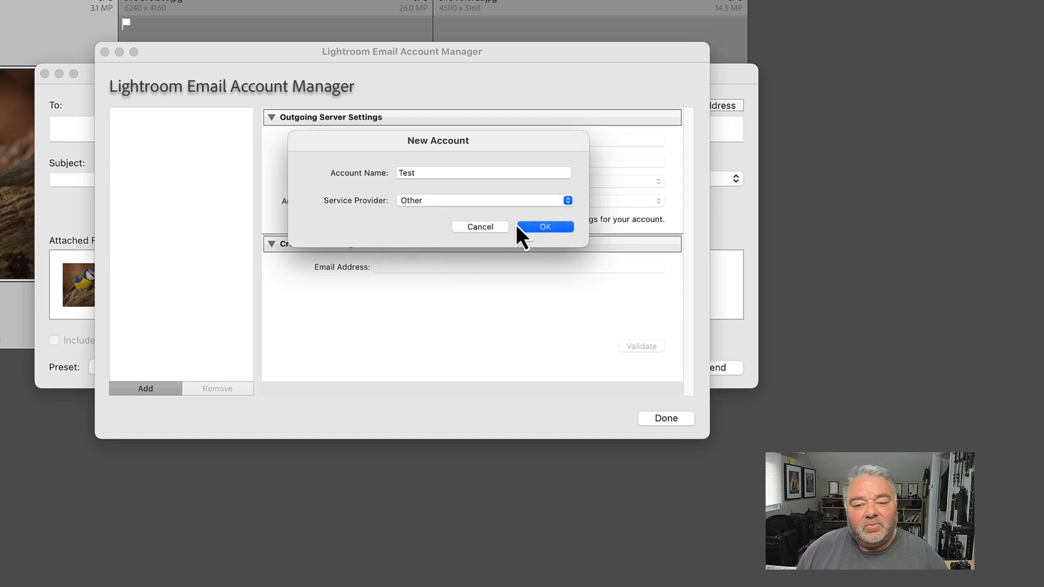
pyautogui.click(536, 223)
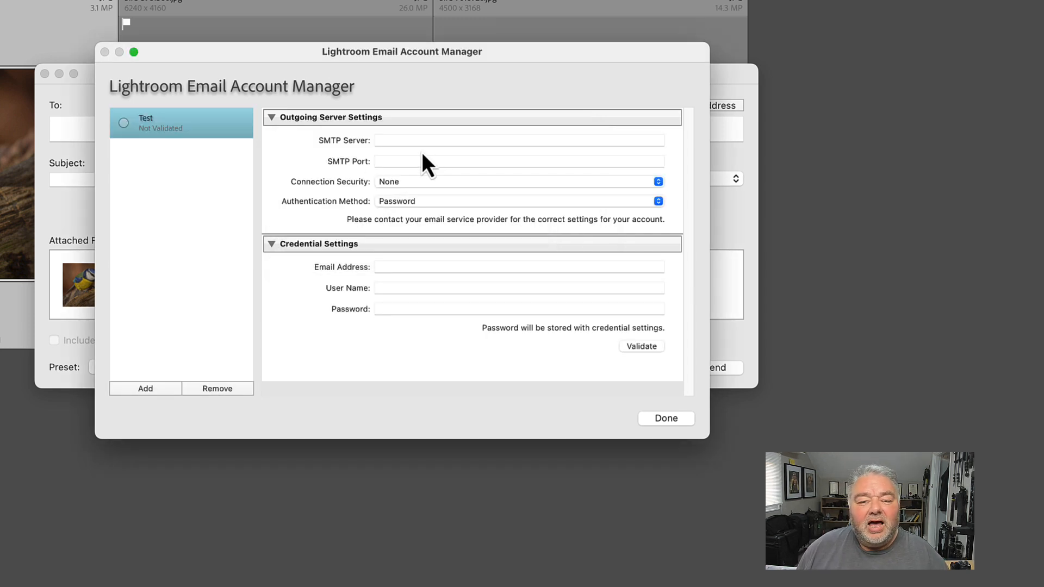
# Set the Test account's outgoing SMTP server to 202502.uk, port 993, with SSL/TLS connection security
pyautogui.click(409, 140)
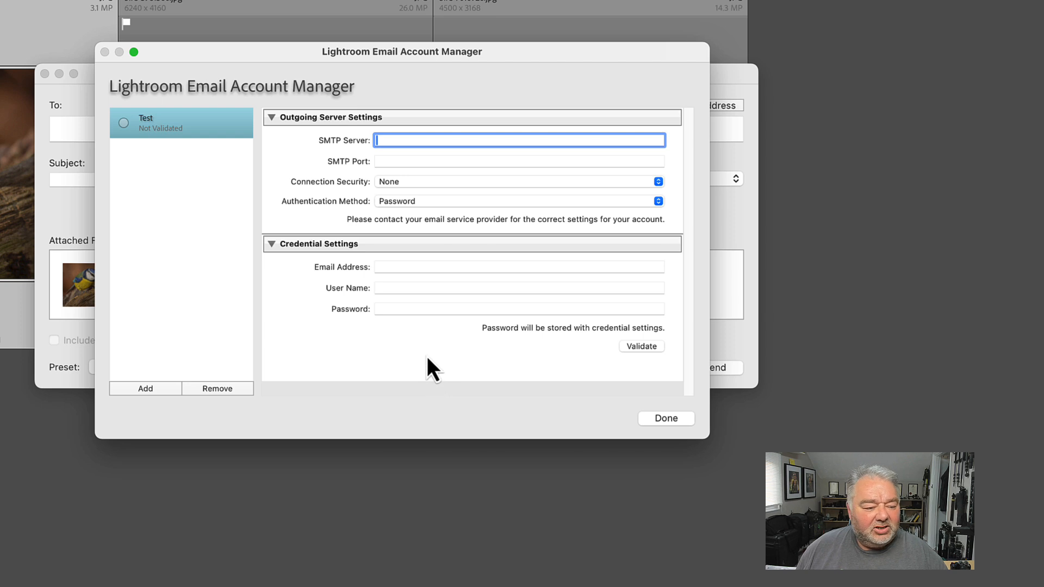
pyautogui.write('202502.uk')
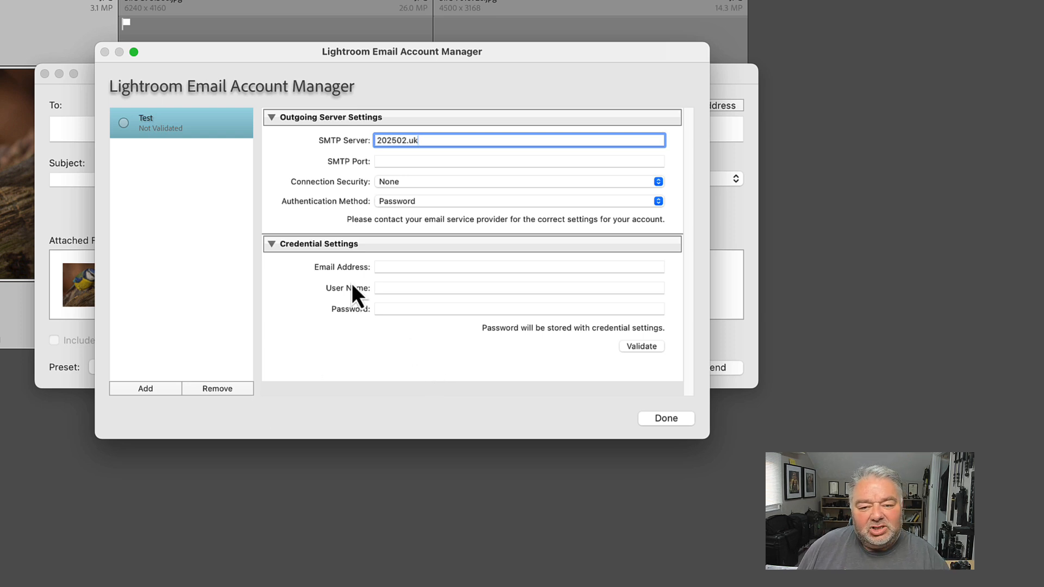
pyautogui.click(390, 161)
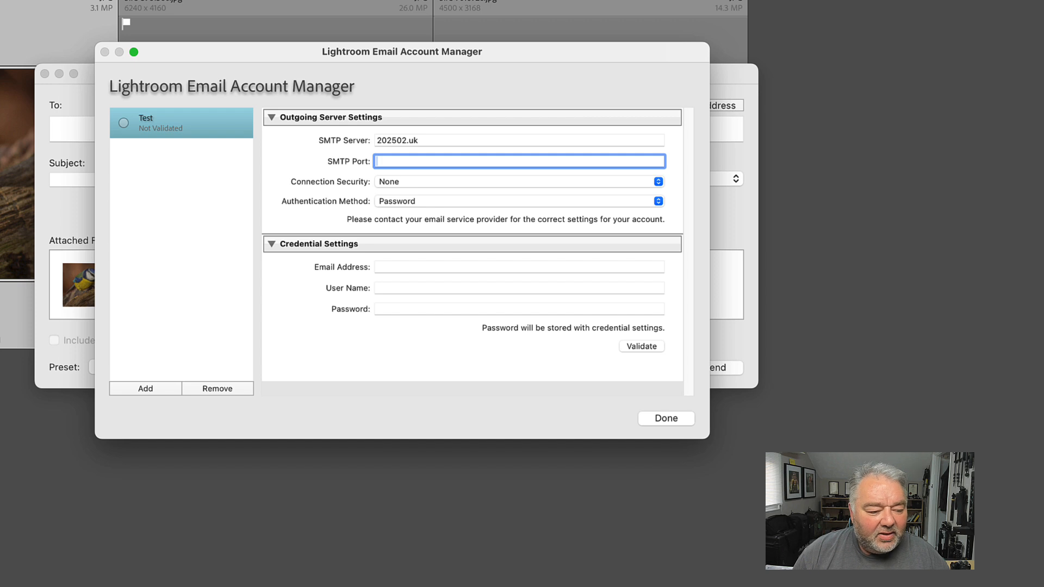
pyautogui.write('993')
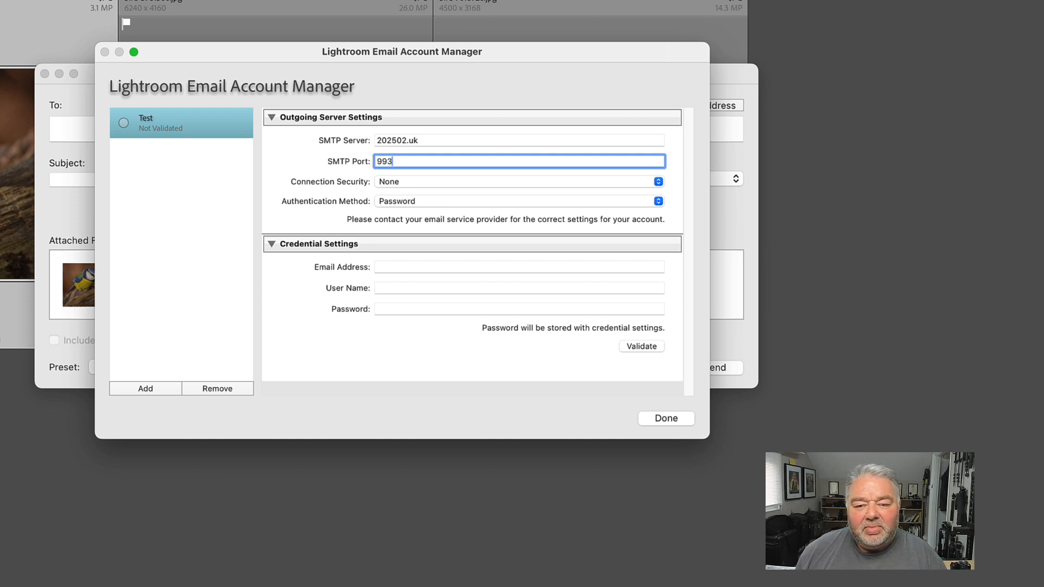
pyautogui.click(439, 181)
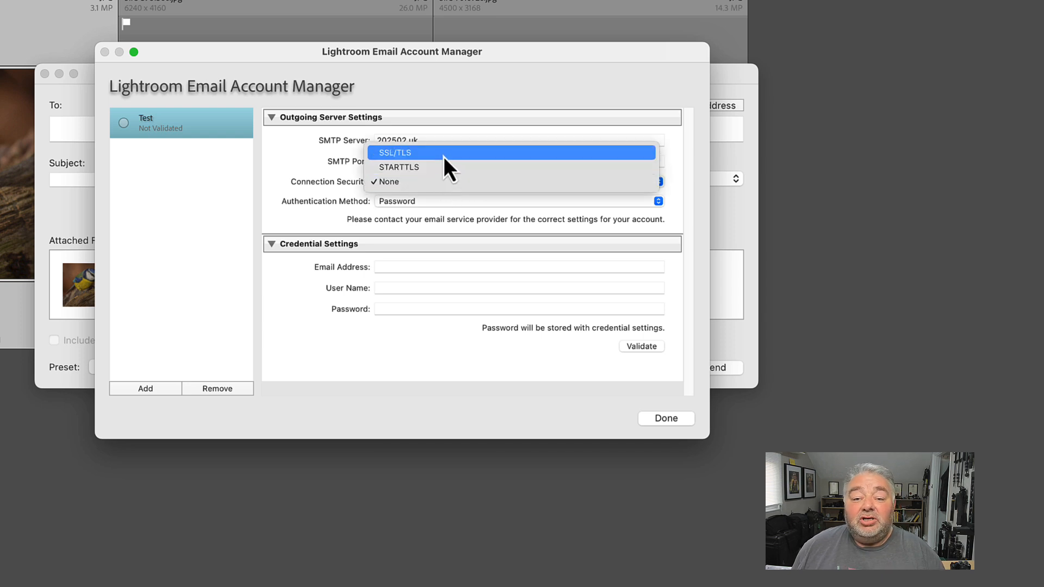
pyautogui.click(443, 155)
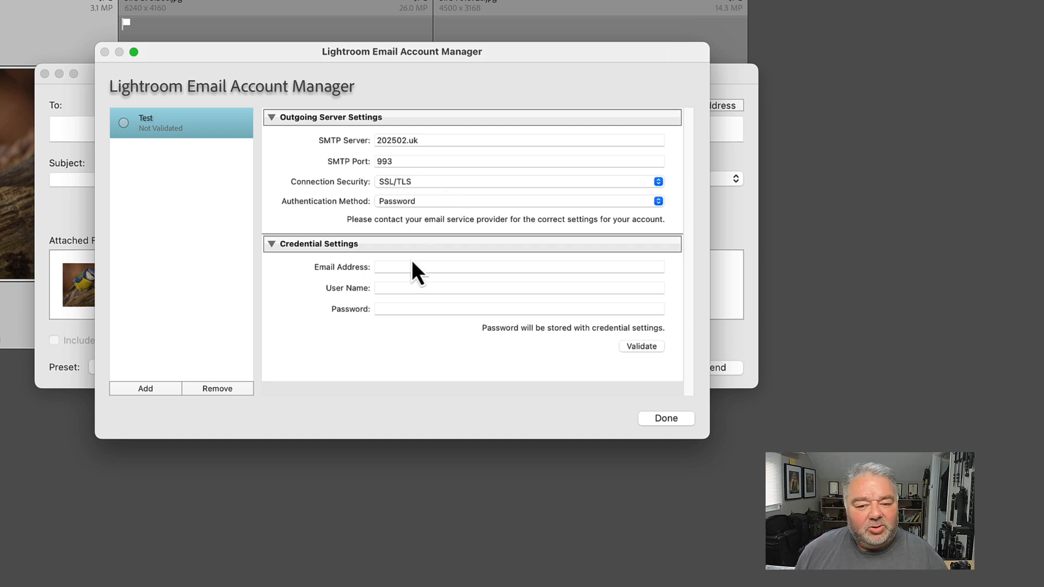
# Enter the Test account's email address and password in the credential settings and validate the account
pyautogui.press('super+Tab')
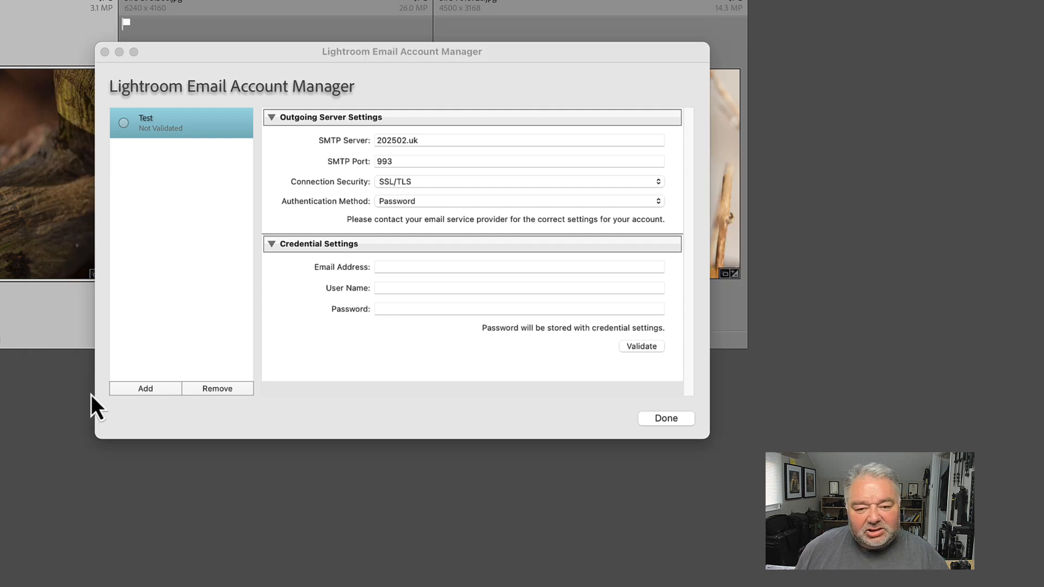
pyautogui.click(396, 267)
pyautogui.press('super+v')
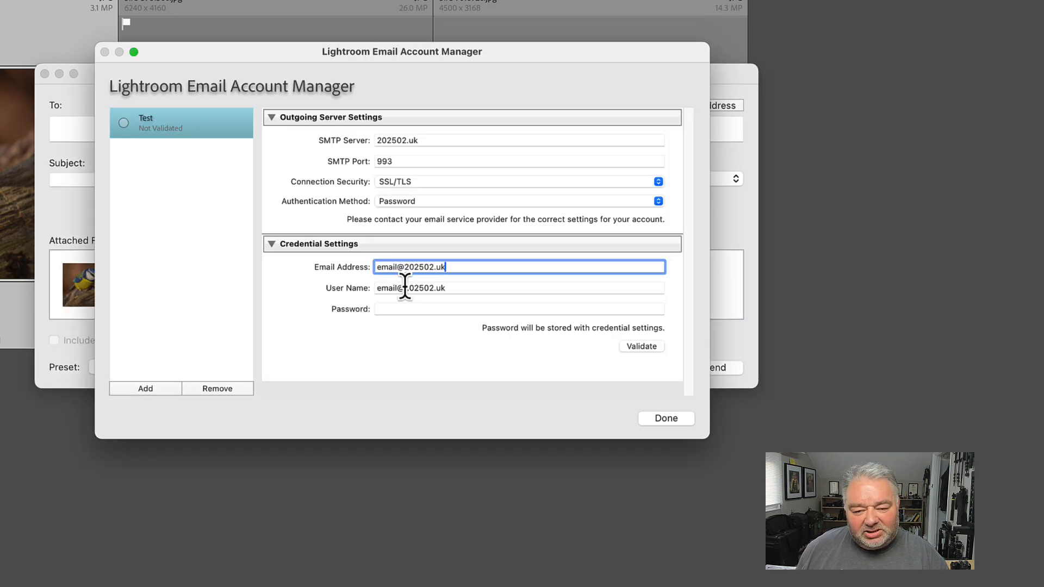
pyautogui.click(400, 309)
pyautogui.write('•••••••')
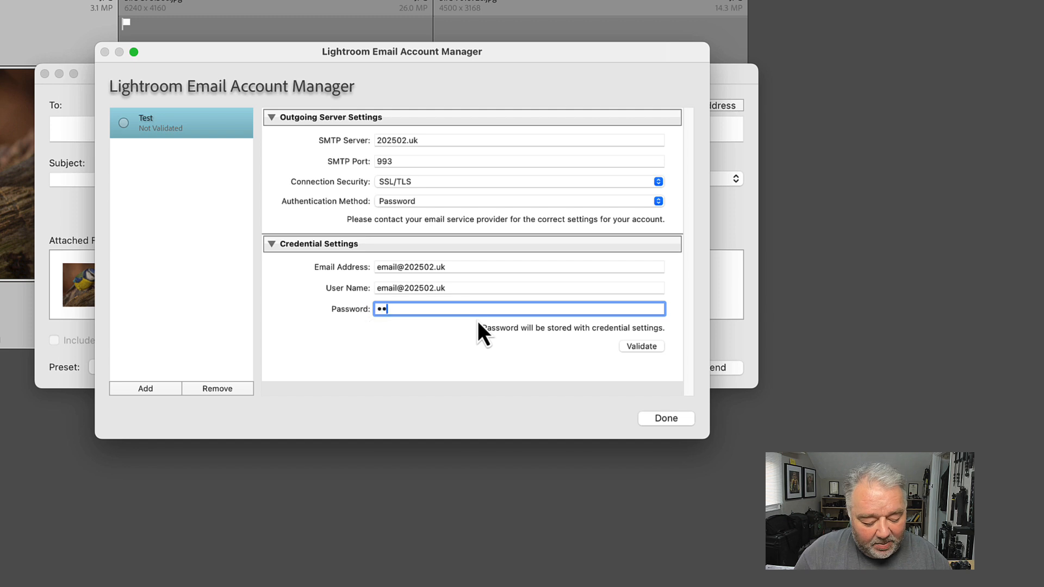
pyautogui.write('••')
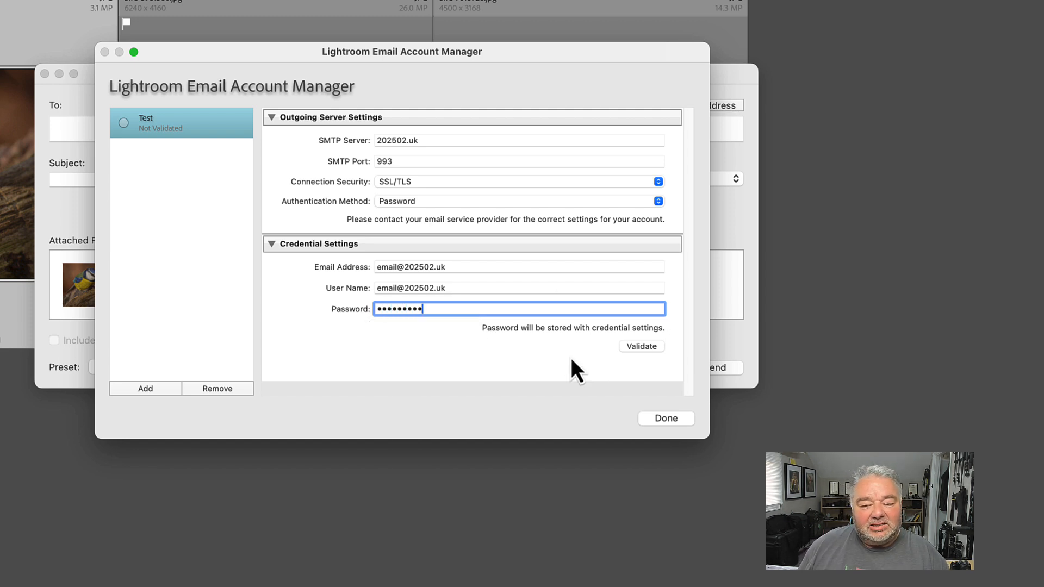
pyautogui.click(646, 349)
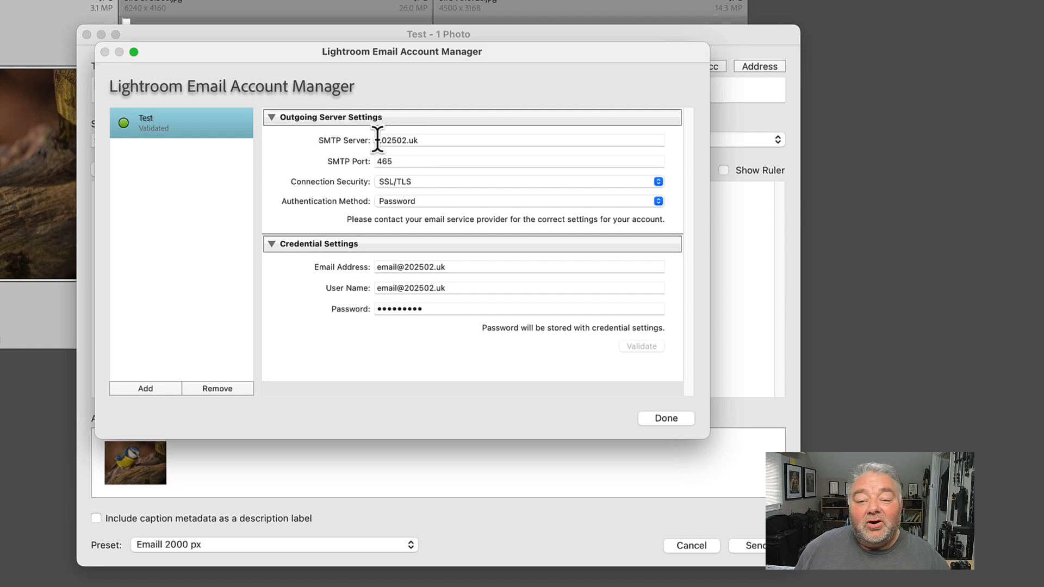
# Review the SMTP server and port entries of the Test account
pyautogui.click(491, 140)
pyautogui.press('Tab')
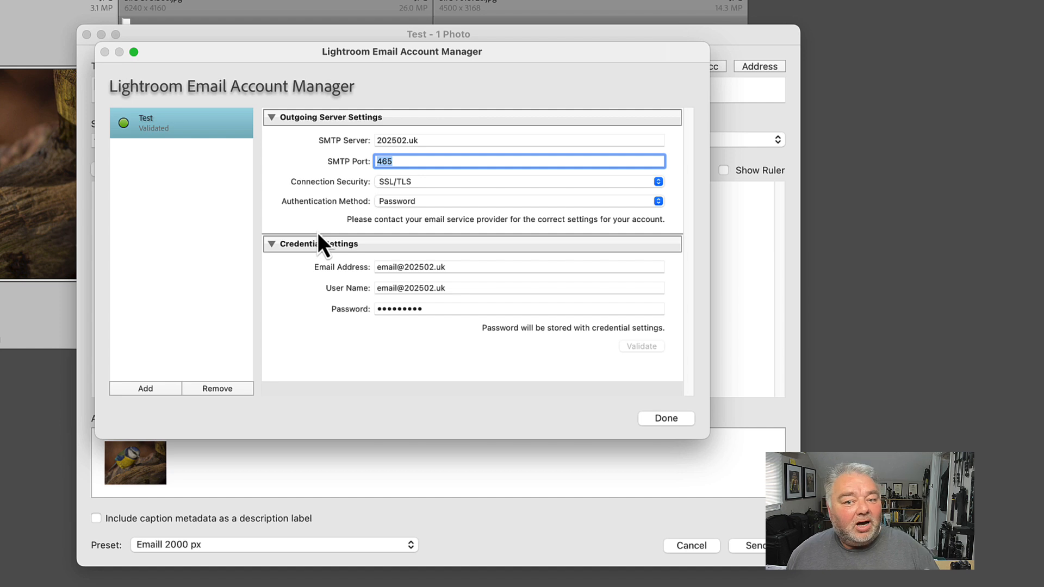
pyautogui.click(416, 162)
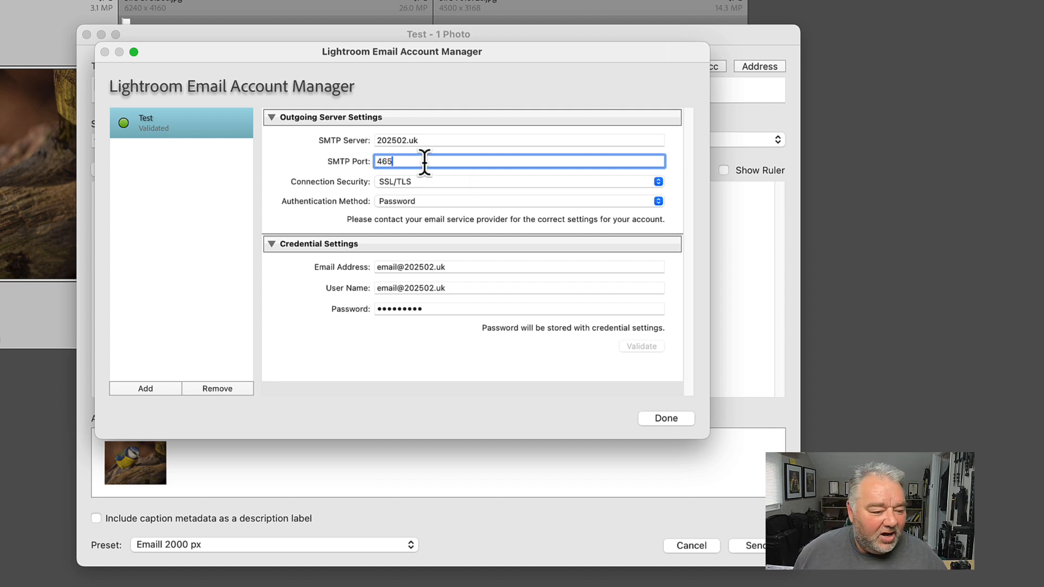
pyautogui.press('super+Tab')
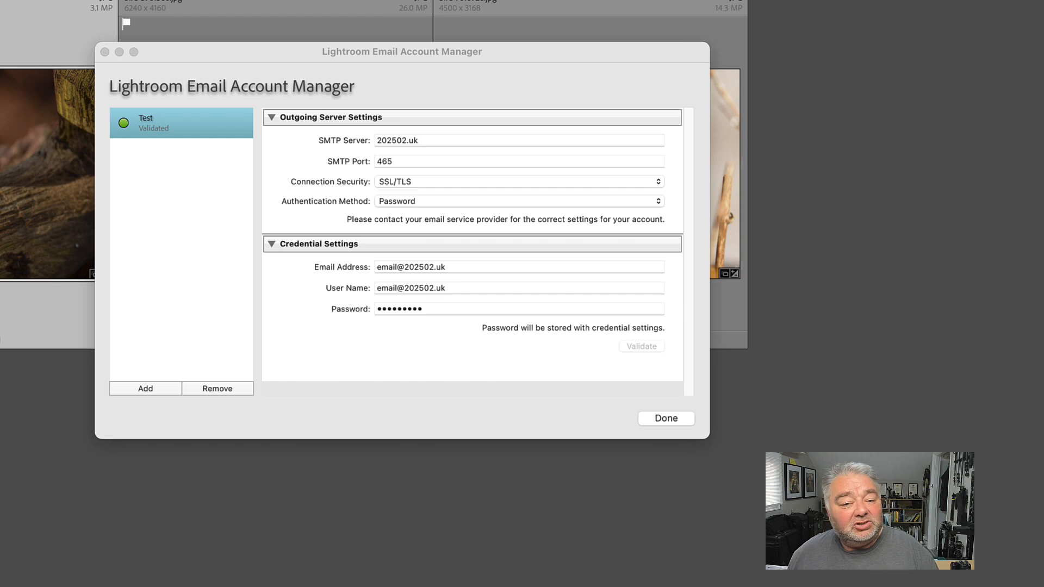
pyautogui.press('super+Tab')
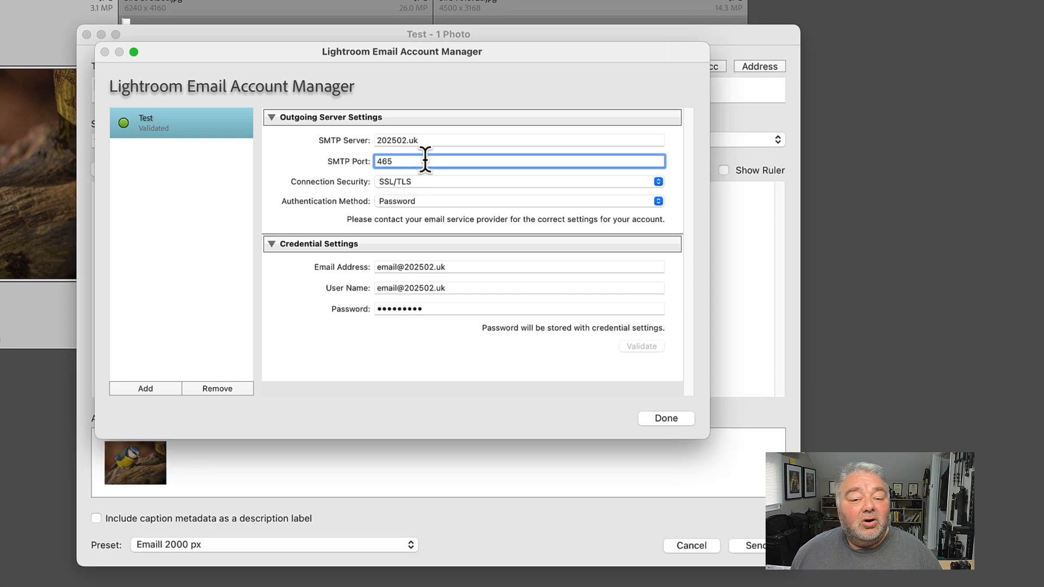
pyautogui.doubleClick(385, 162)
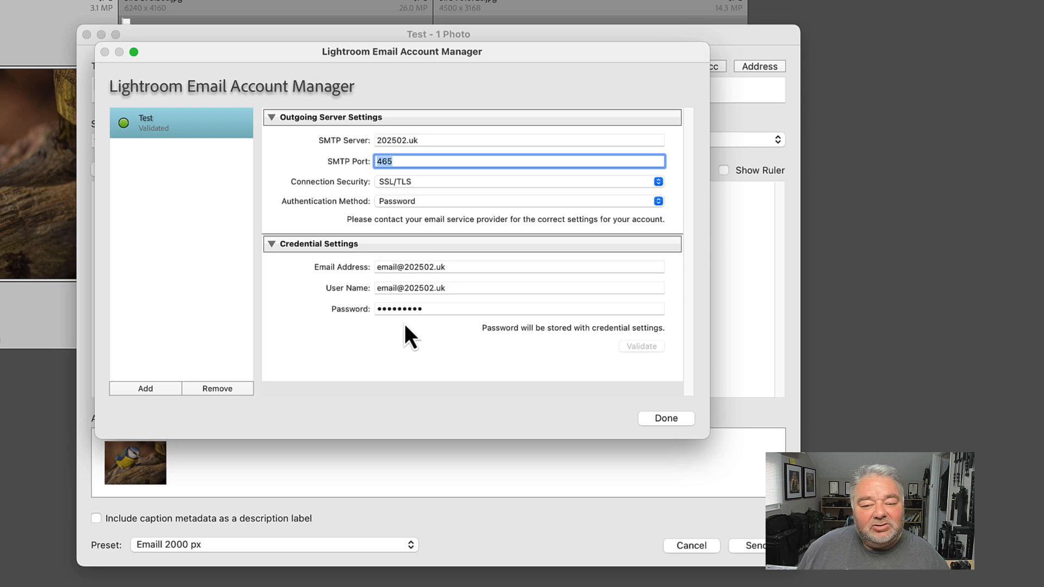
# Close the email account manager and send the "test" email with the attached bird photo from the Test account
pyautogui.click(661, 419)
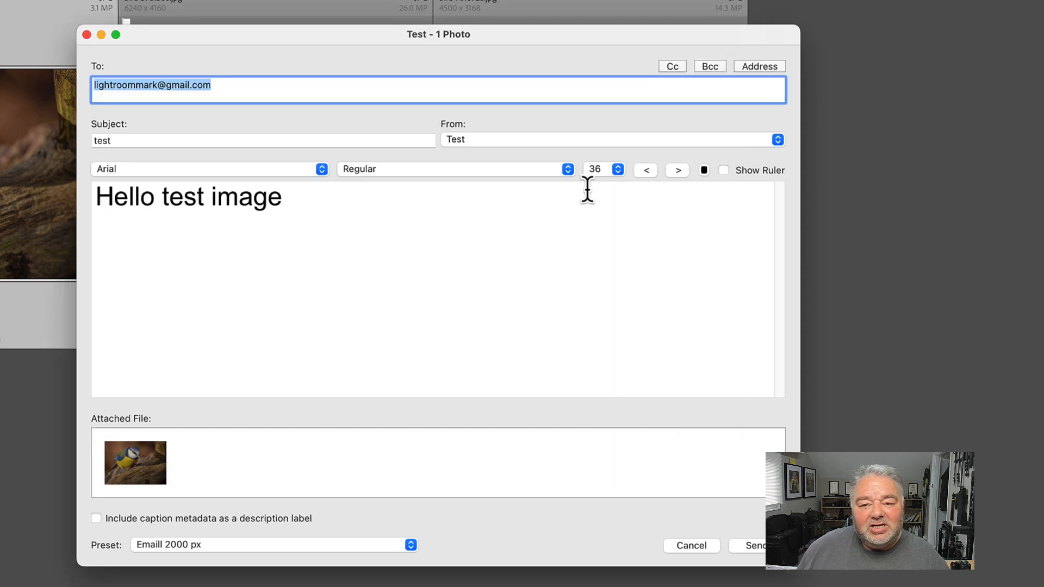
pyautogui.click(326, 197)
pyautogui.click(182, 86)
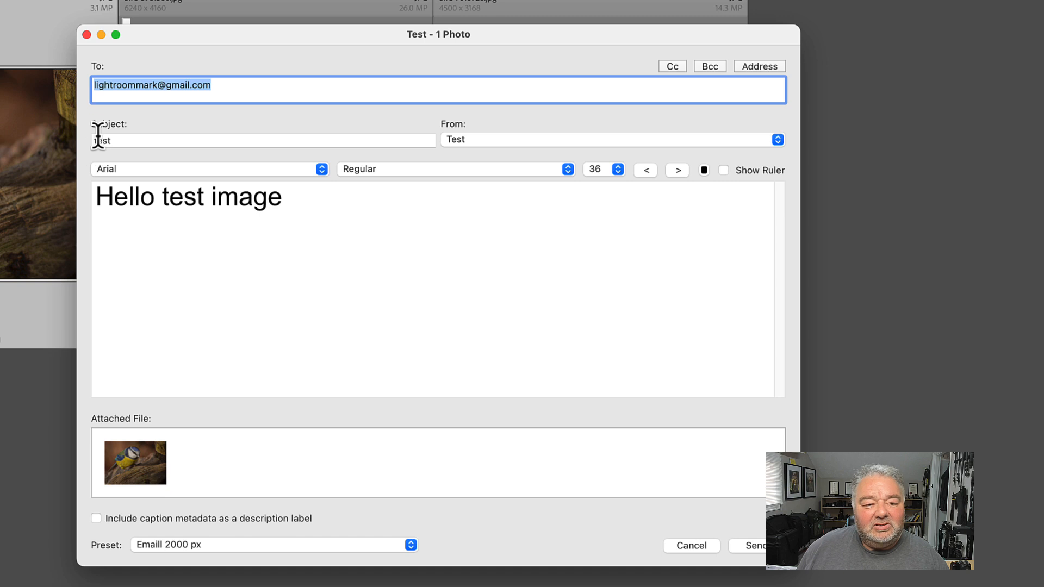
pyautogui.click(130, 137)
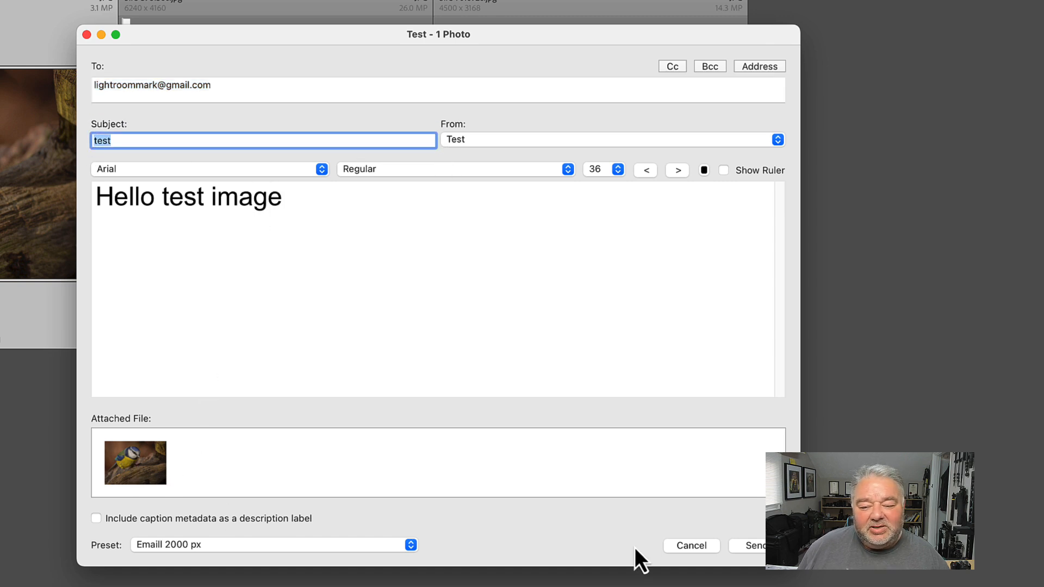
pyautogui.click(753, 546)
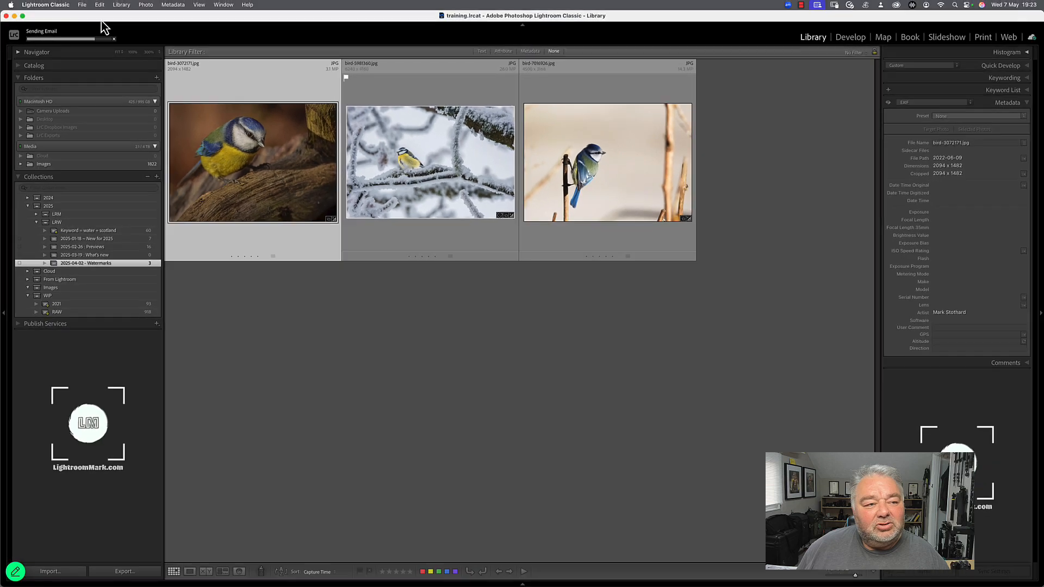
# Switch to the Gmail inbox in Chrome, open the received "test" email and move it to the bin
pyautogui.click(14, 16)
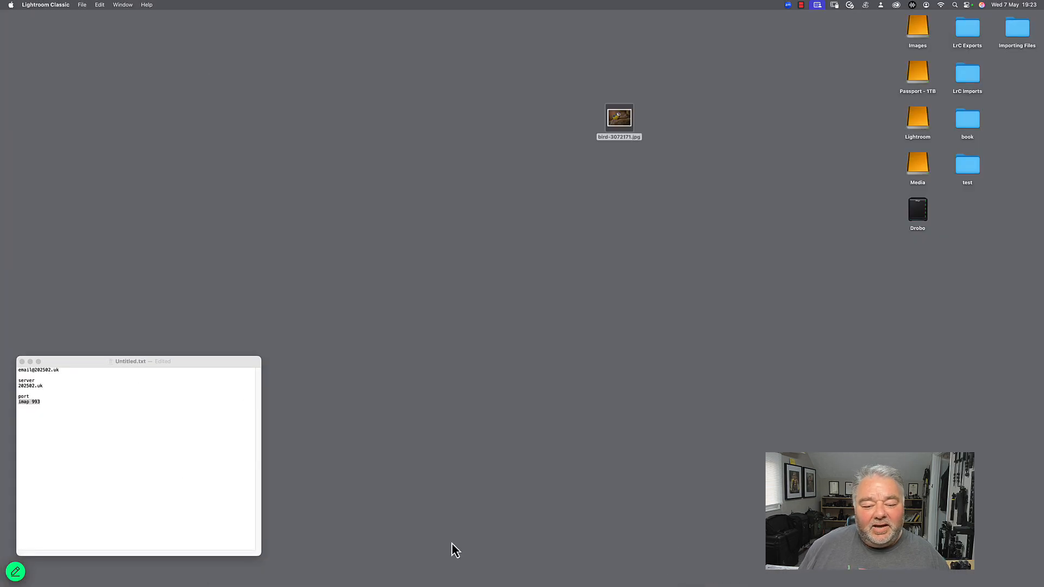
pyautogui.click(484, 577)
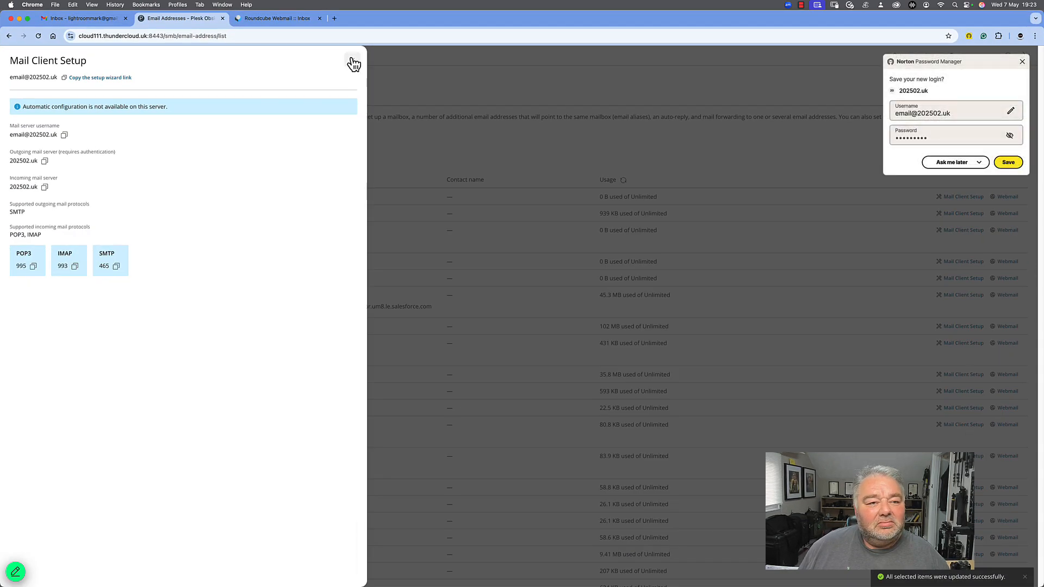
pyautogui.click(353, 61)
pyautogui.click(118, 18)
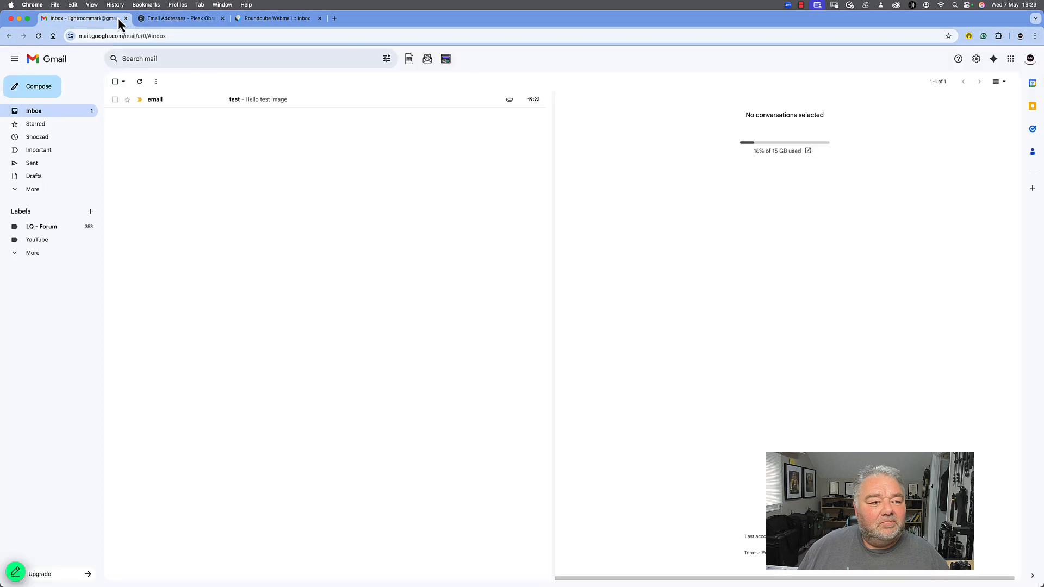
pyautogui.click(289, 103)
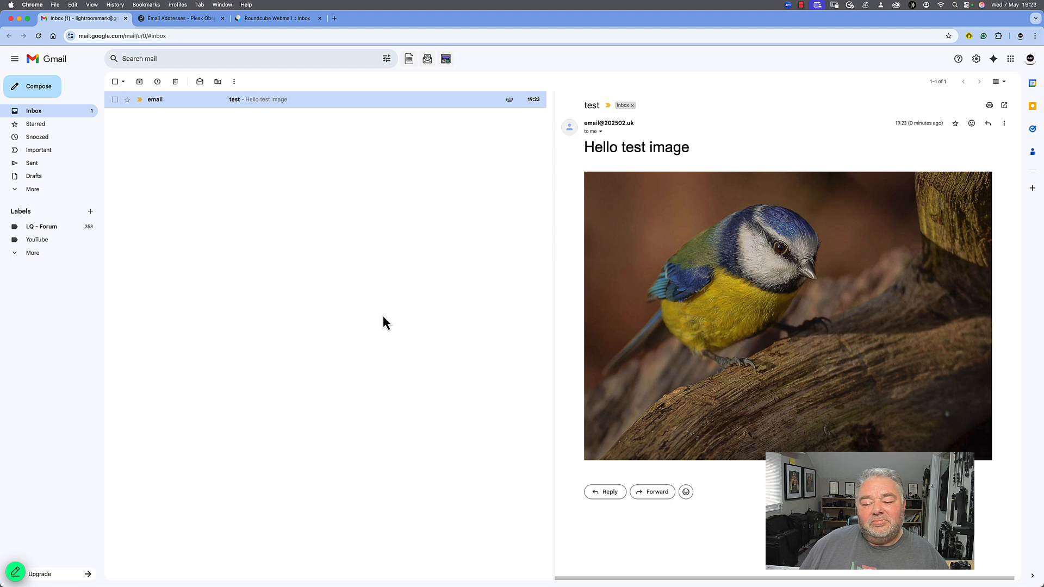
pyautogui.click(176, 82)
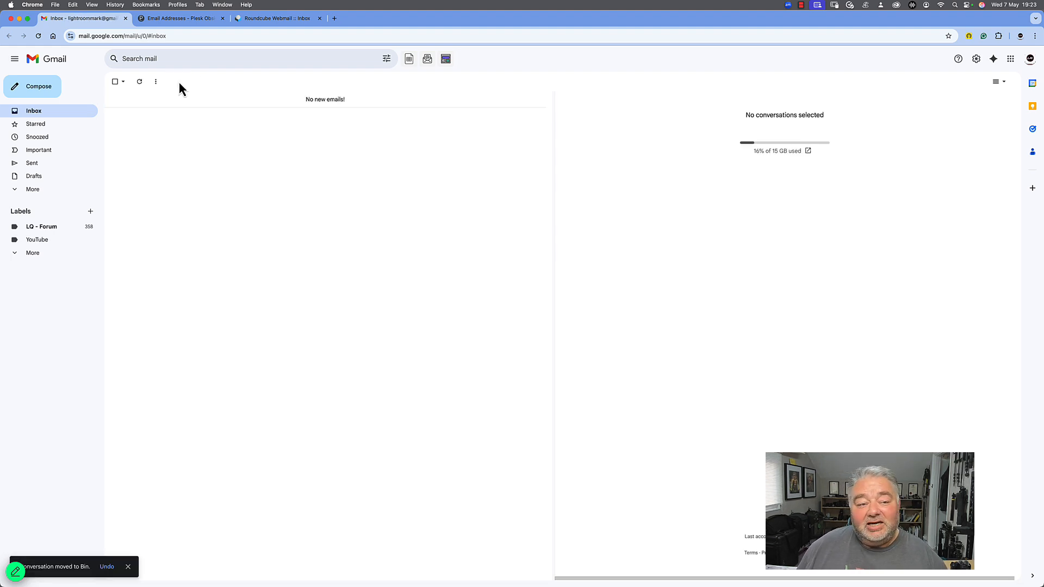
# Switch back to Lightroom Classic and create an email of all three bird photos using the email 1000 px preset
pyautogui.press('super+Tab')
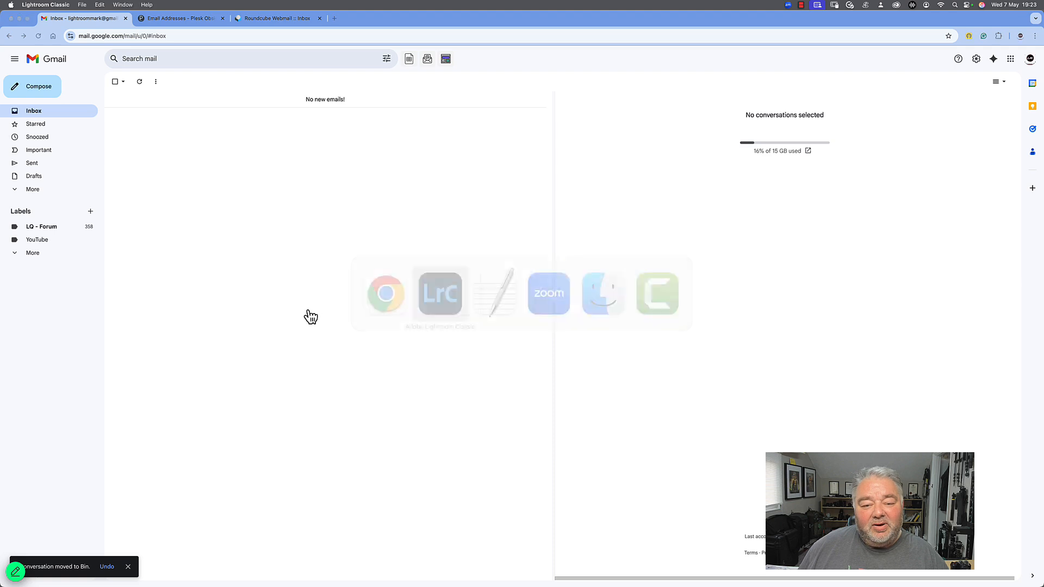
pyautogui.moveTo(389, 583)
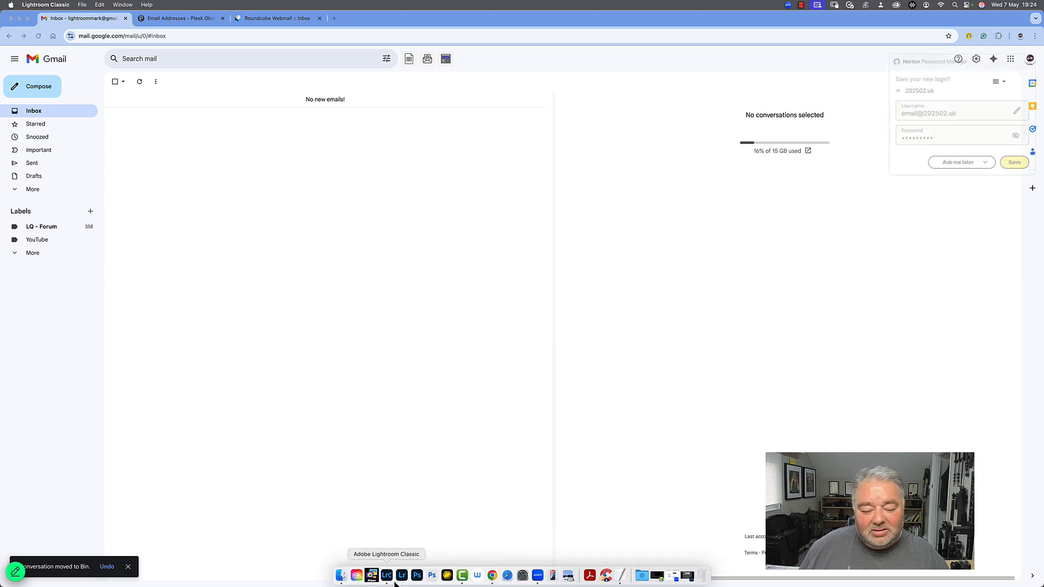
pyautogui.click(389, 582)
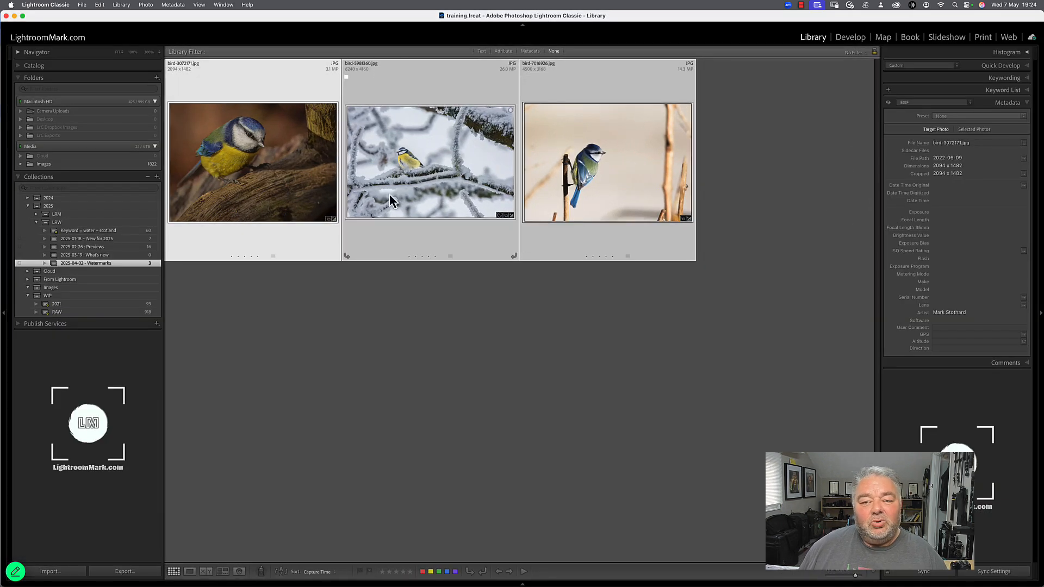
pyautogui.click(293, 159)
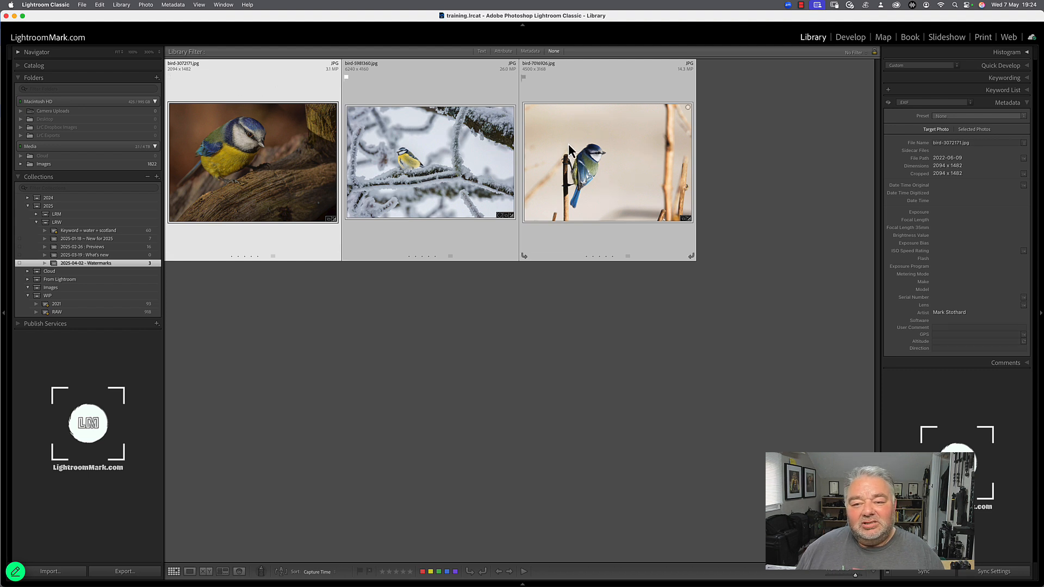
pyautogui.rightClick(275, 138)
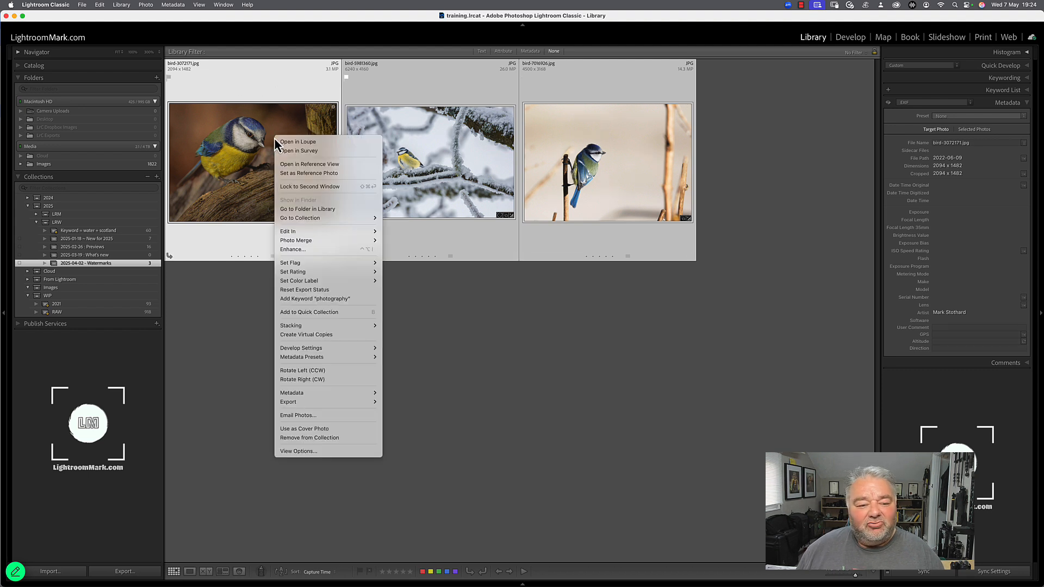
pyautogui.click(308, 416)
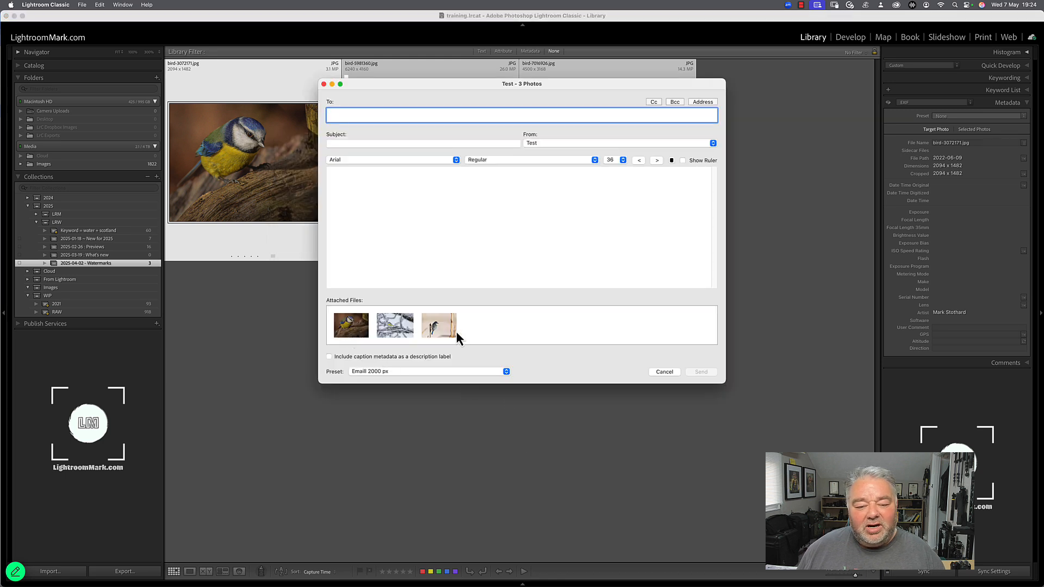
pyautogui.click(443, 375)
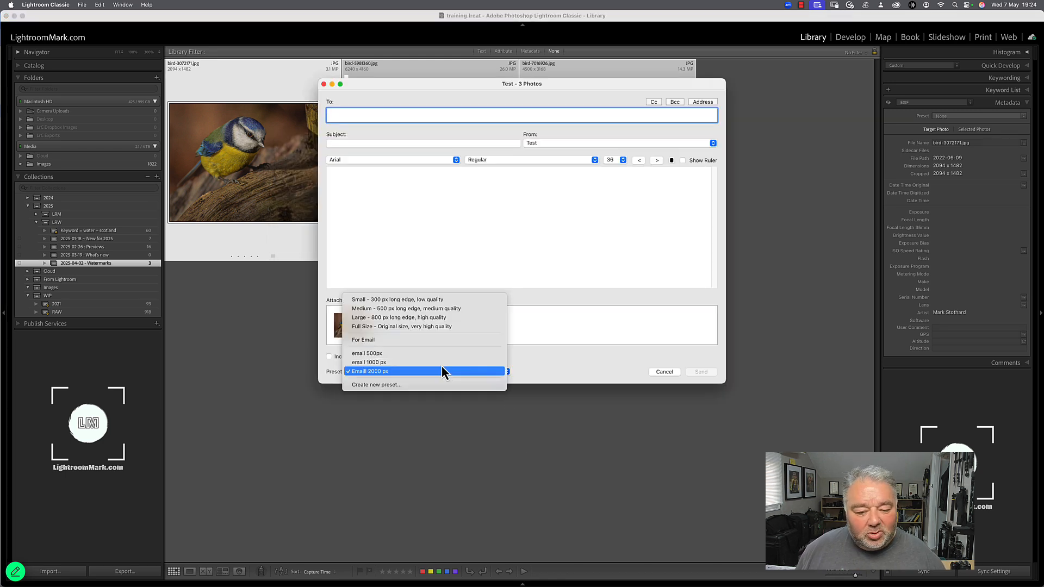
pyautogui.click(441, 362)
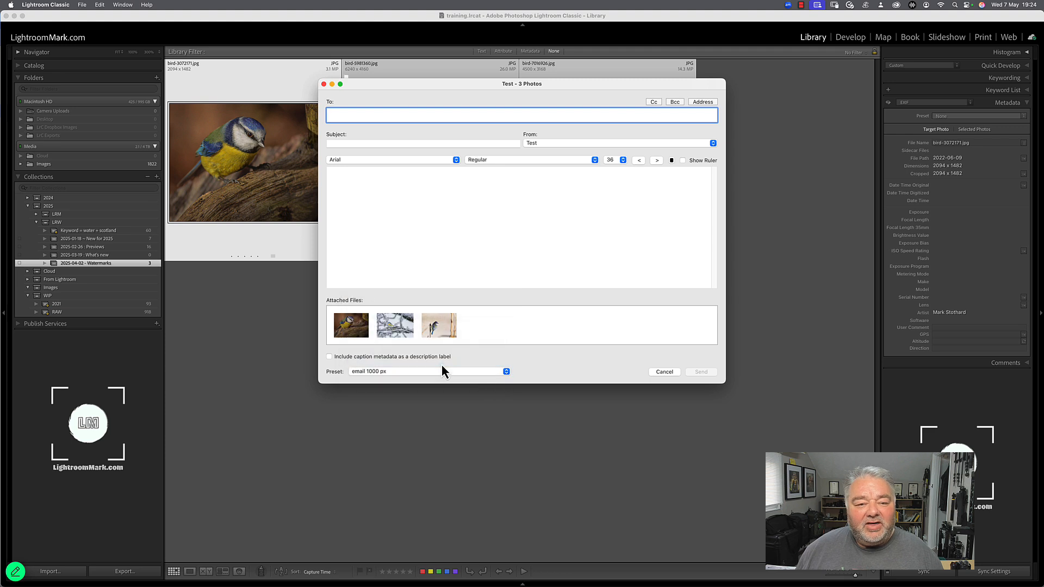
# Address the email to the saved address-book contact, with subject "Test 2" and message "Hello Test 2", and send it
pyautogui.write('light')
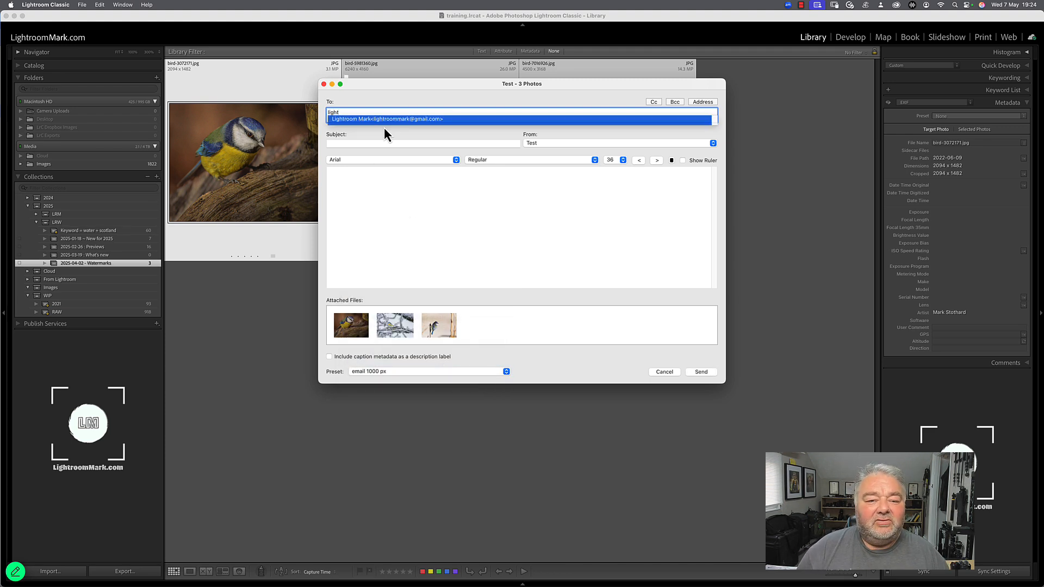
pyautogui.press('Return')
pyautogui.press('Tab')
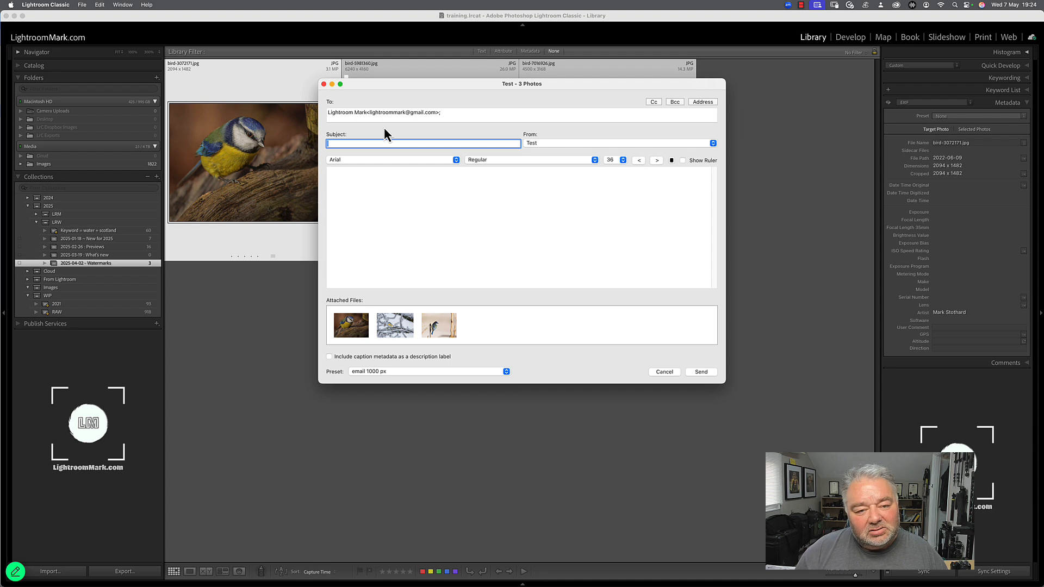
pyautogui.write('Test 2')
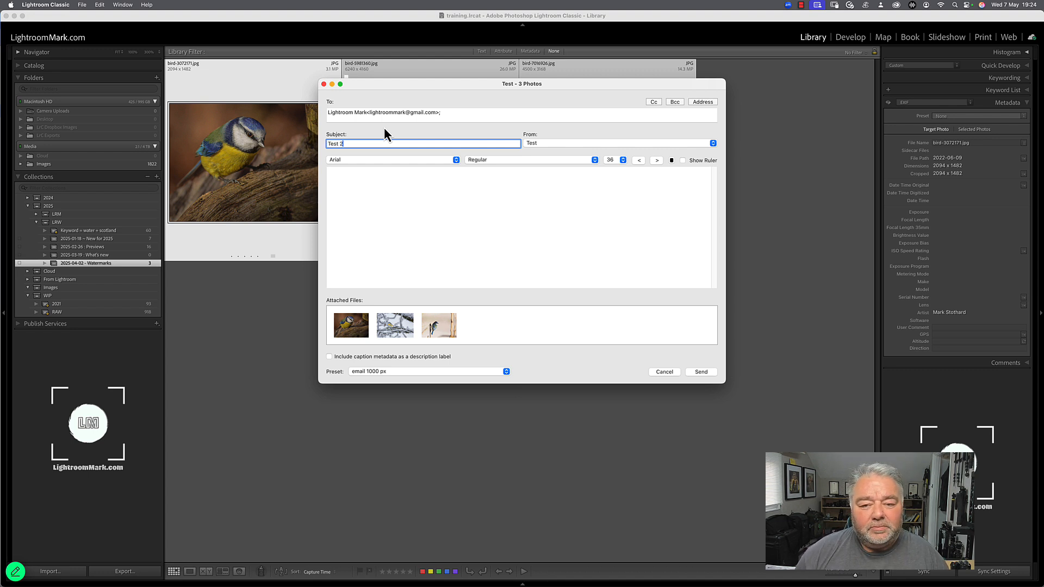
pyautogui.press('Tab')
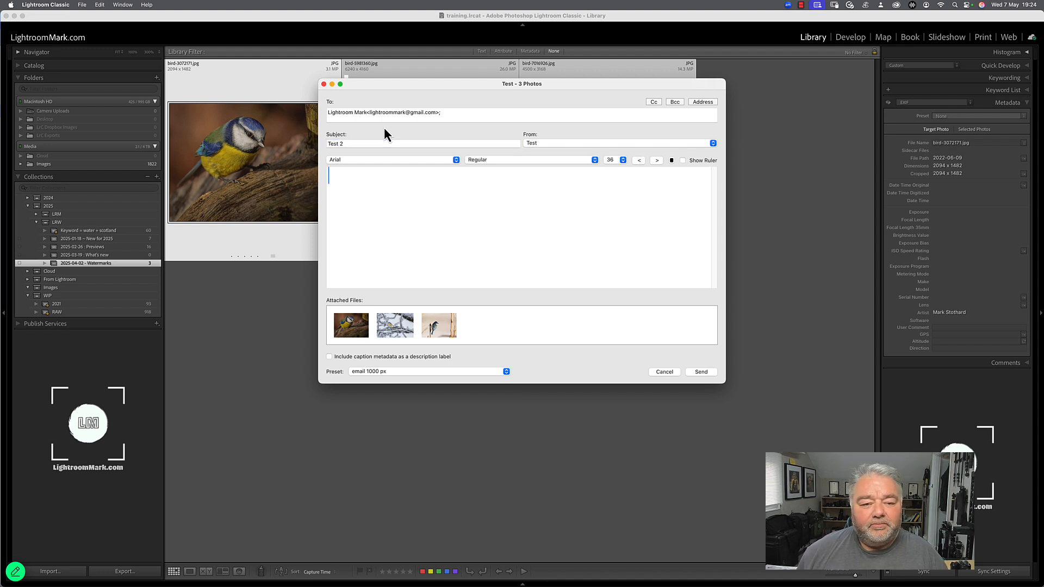
pyautogui.write('Hell')
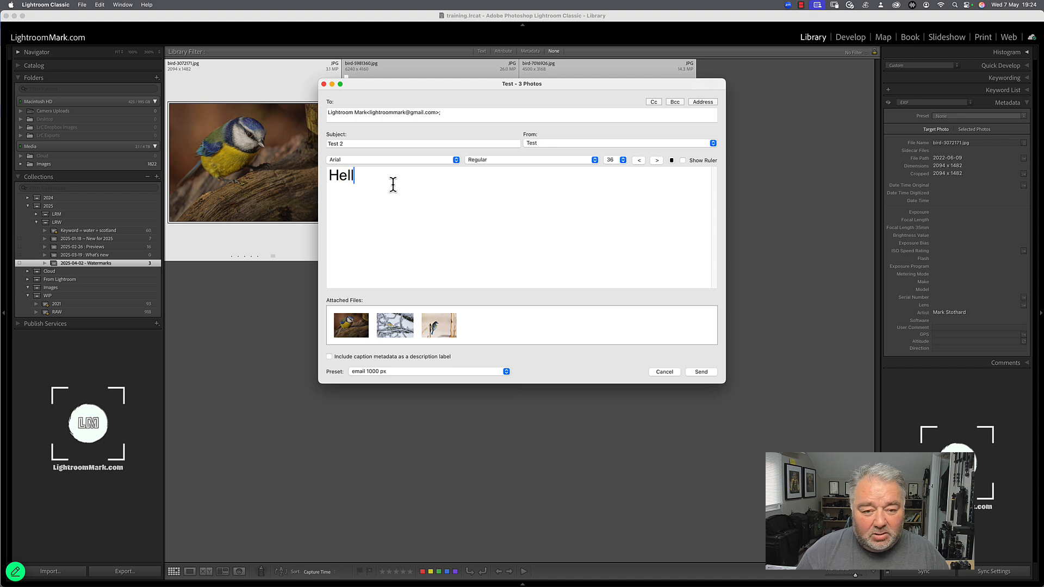
pyautogui.write('o Test 2')
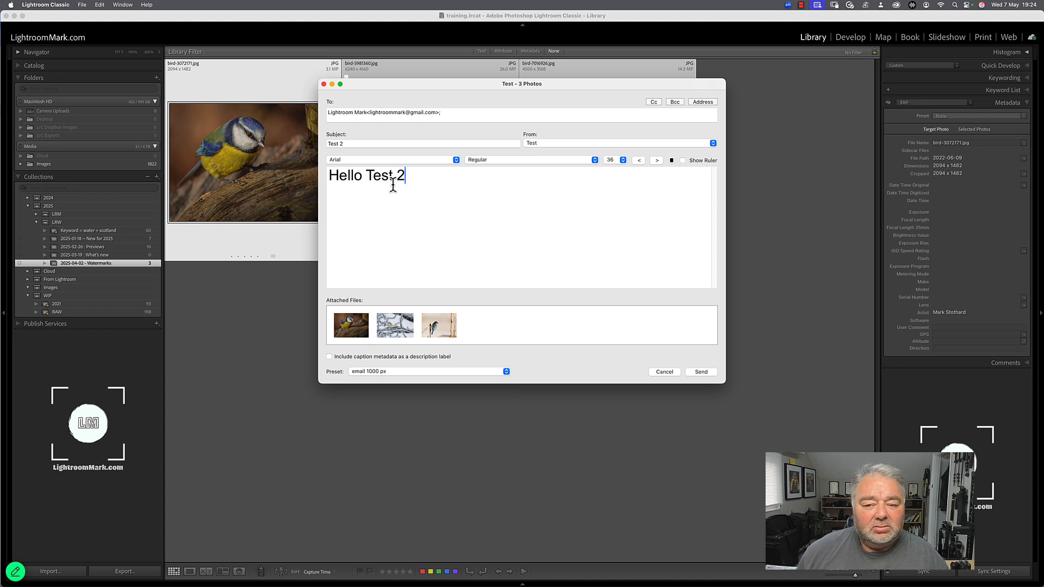
pyautogui.click(701, 373)
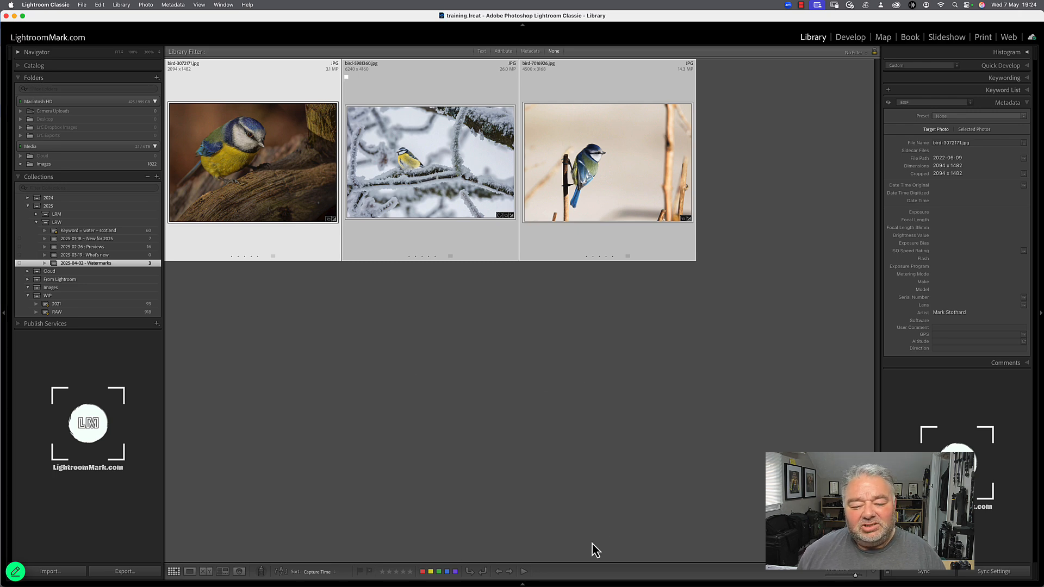
# Switch to the Gmail inbox in Chrome and look through the photos in the received "Test 2" email
pyautogui.hotkey('shift', 'Tab')
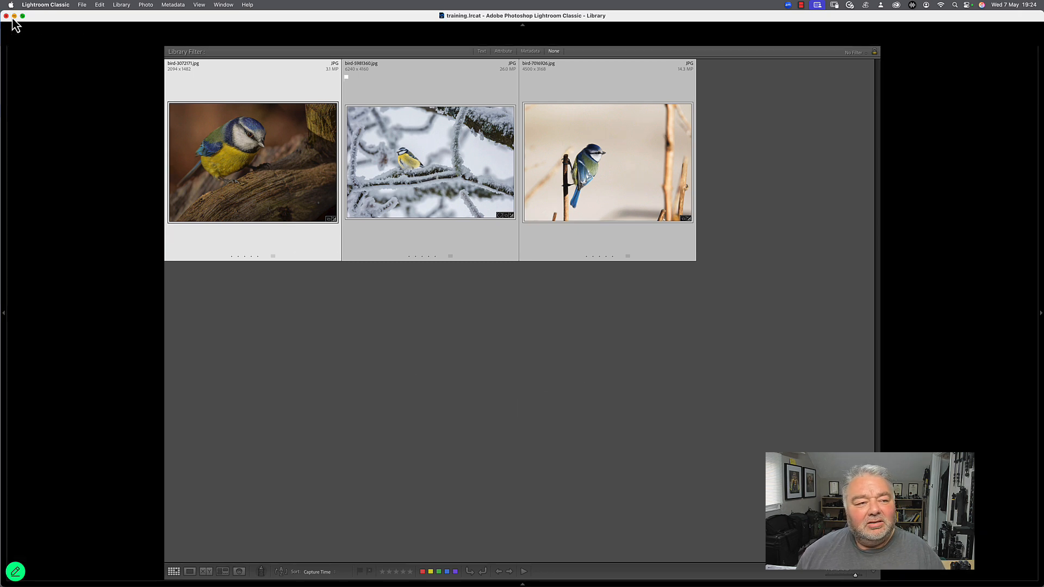
pyautogui.click(14, 15)
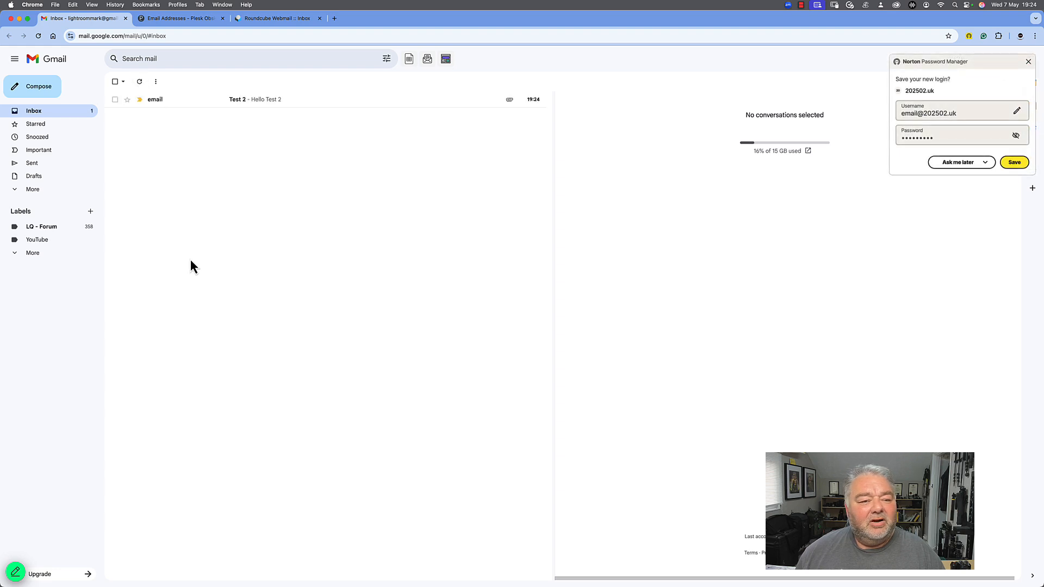
pyautogui.click(276, 106)
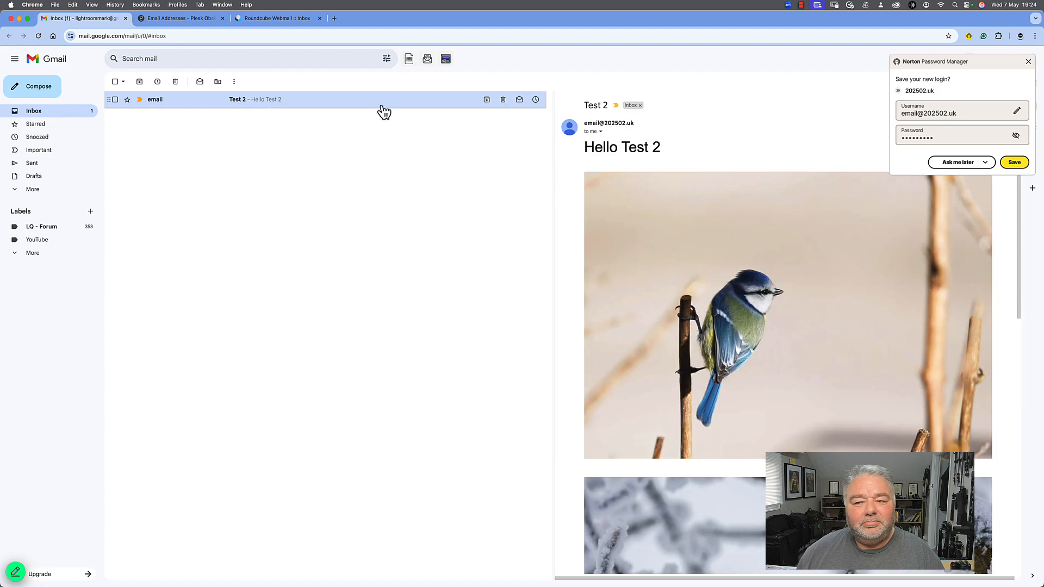
pyautogui.click(1027, 62)
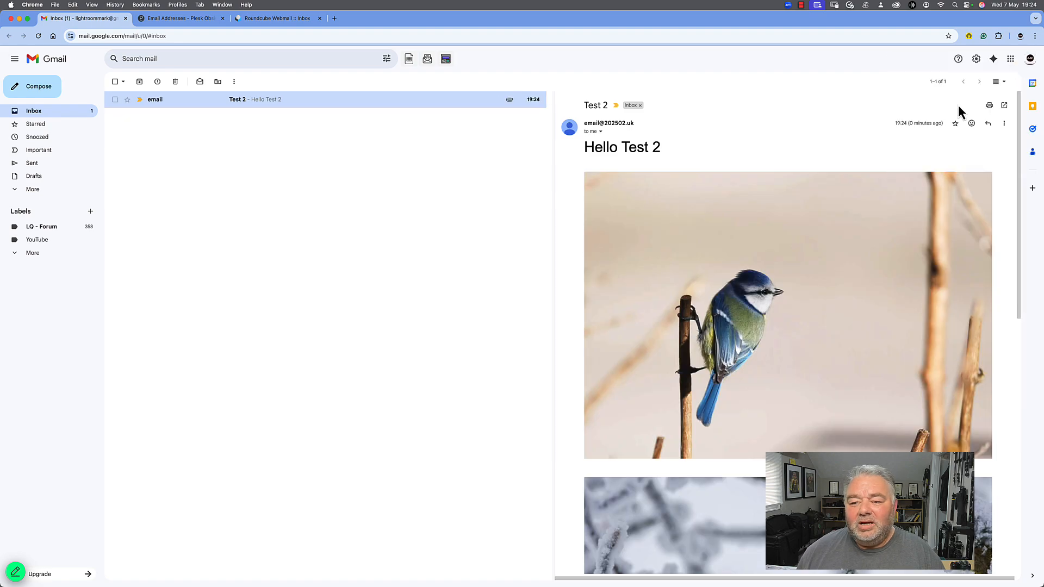
pyautogui.scroll(-8, 810, 269)
pyautogui.scroll(-3, 810, 273)
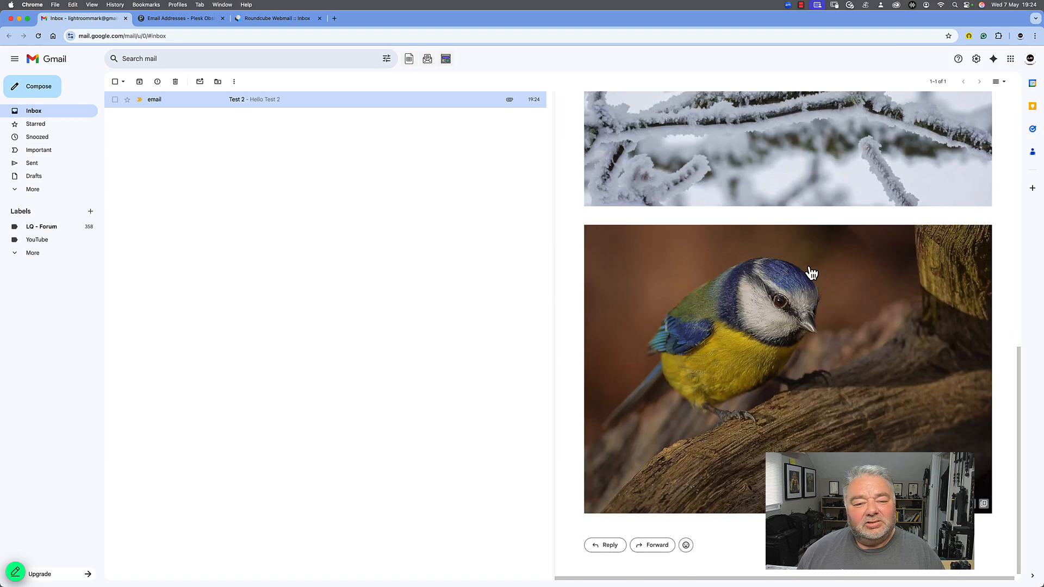
pyautogui.scroll(10, 810, 273)
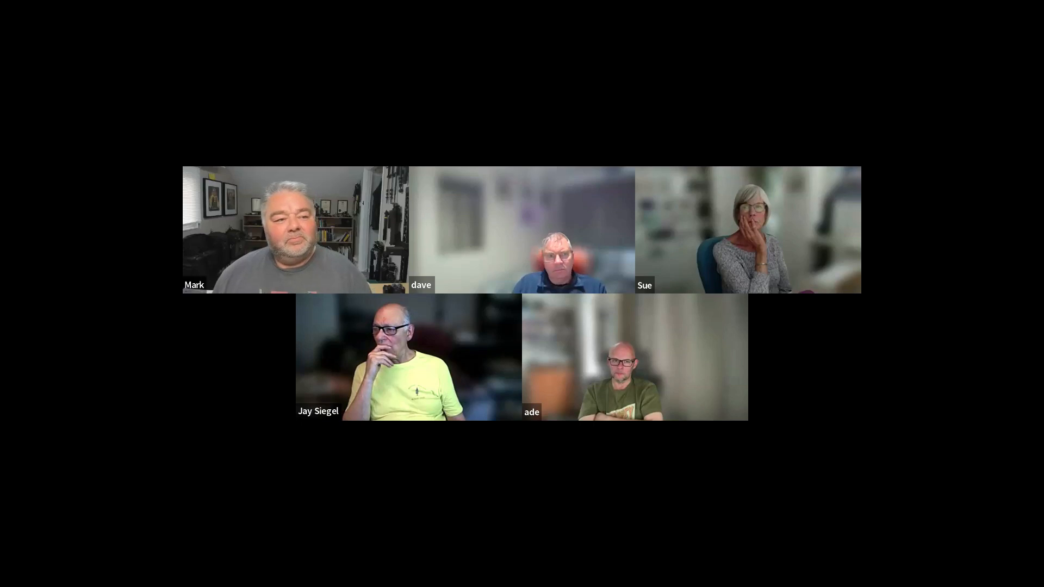